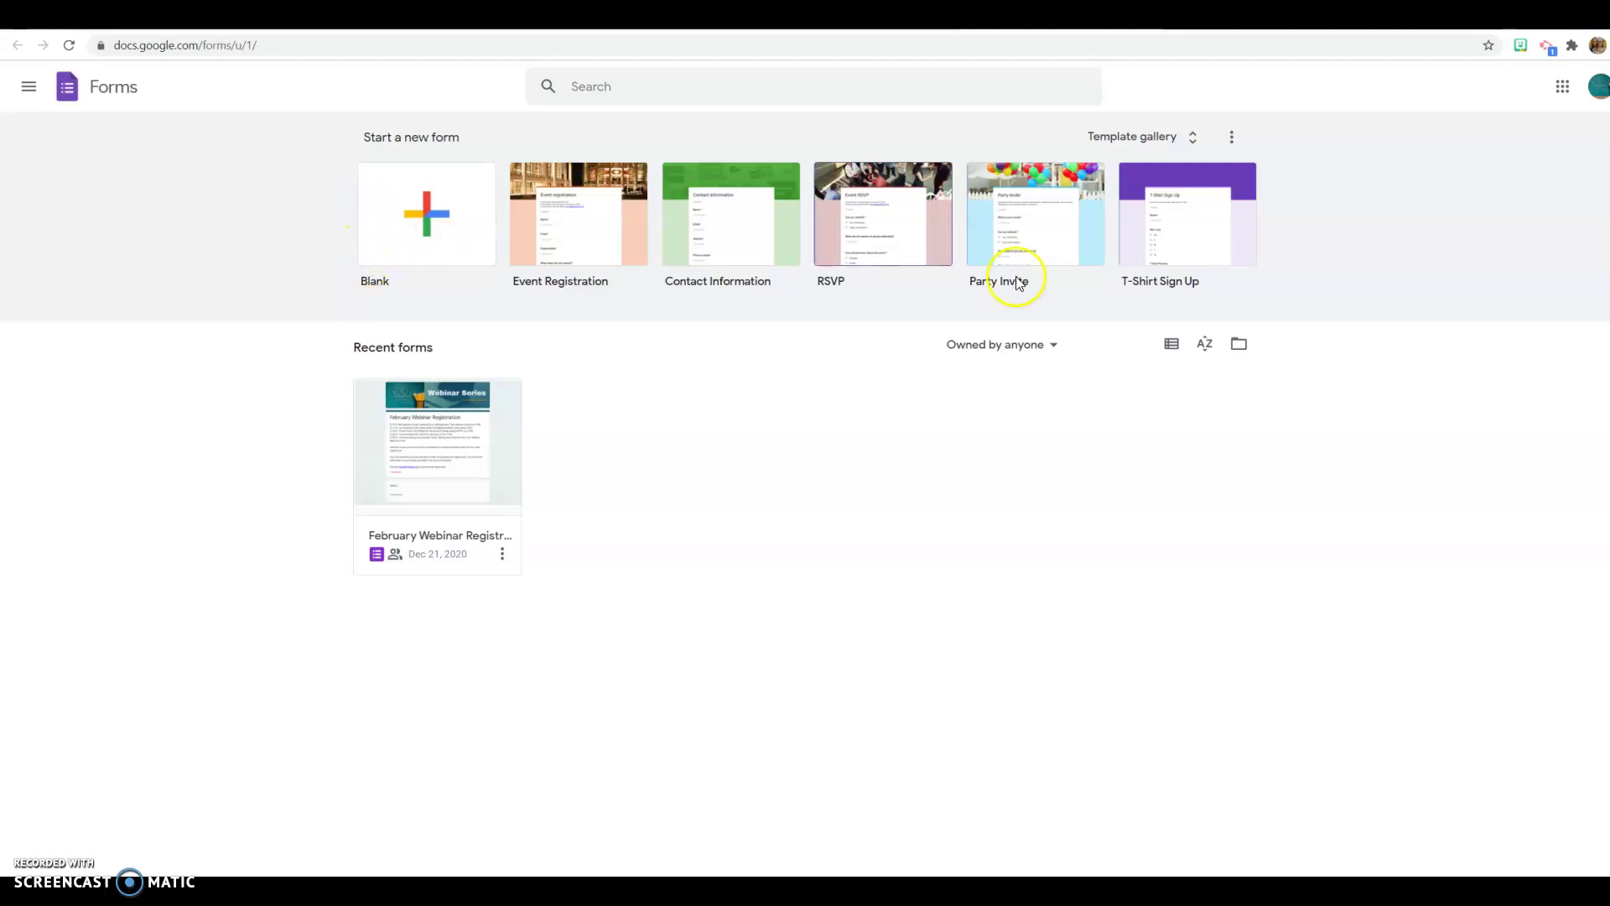
Step: Expand the full template gallery and look over the Recently used templates
{"action": "left_click", "coordinate": [1199, 144]}
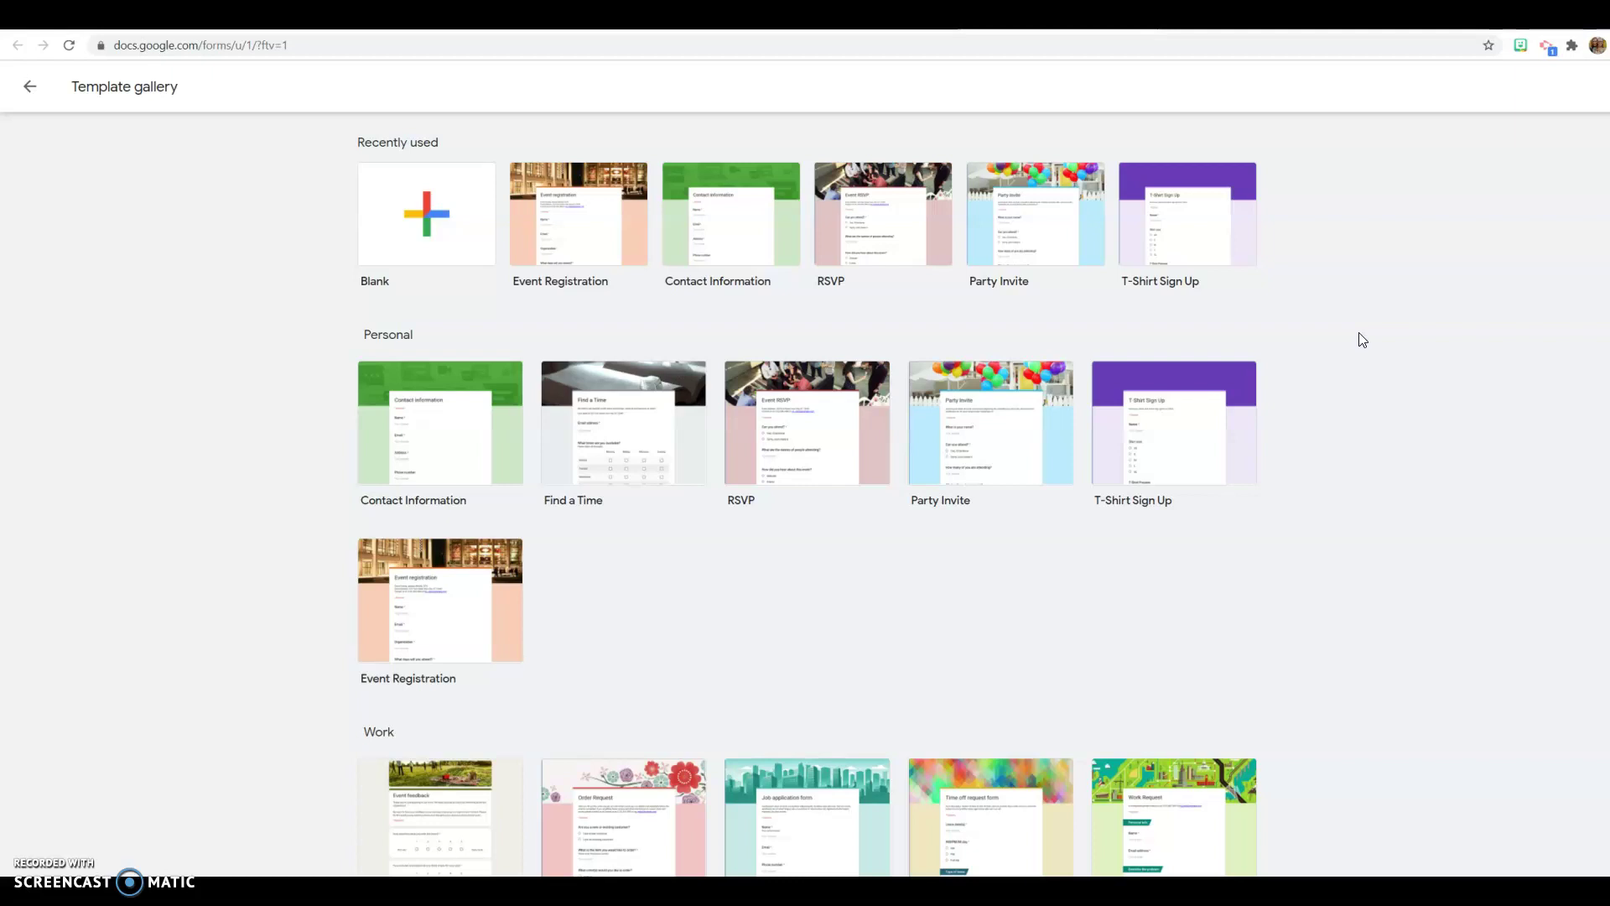
{"action": "left_click", "coordinate": [1365, 339]}
{"action": "left_click", "coordinate": [1490, 256]}
{"action": "scroll", "coordinate": [1476, 252], "scroll_direction": "down", "scroll_amount": 1}
{"action": "scroll", "coordinate": [1480, 253], "scroll_direction": "up", "scroll_amount": 1}
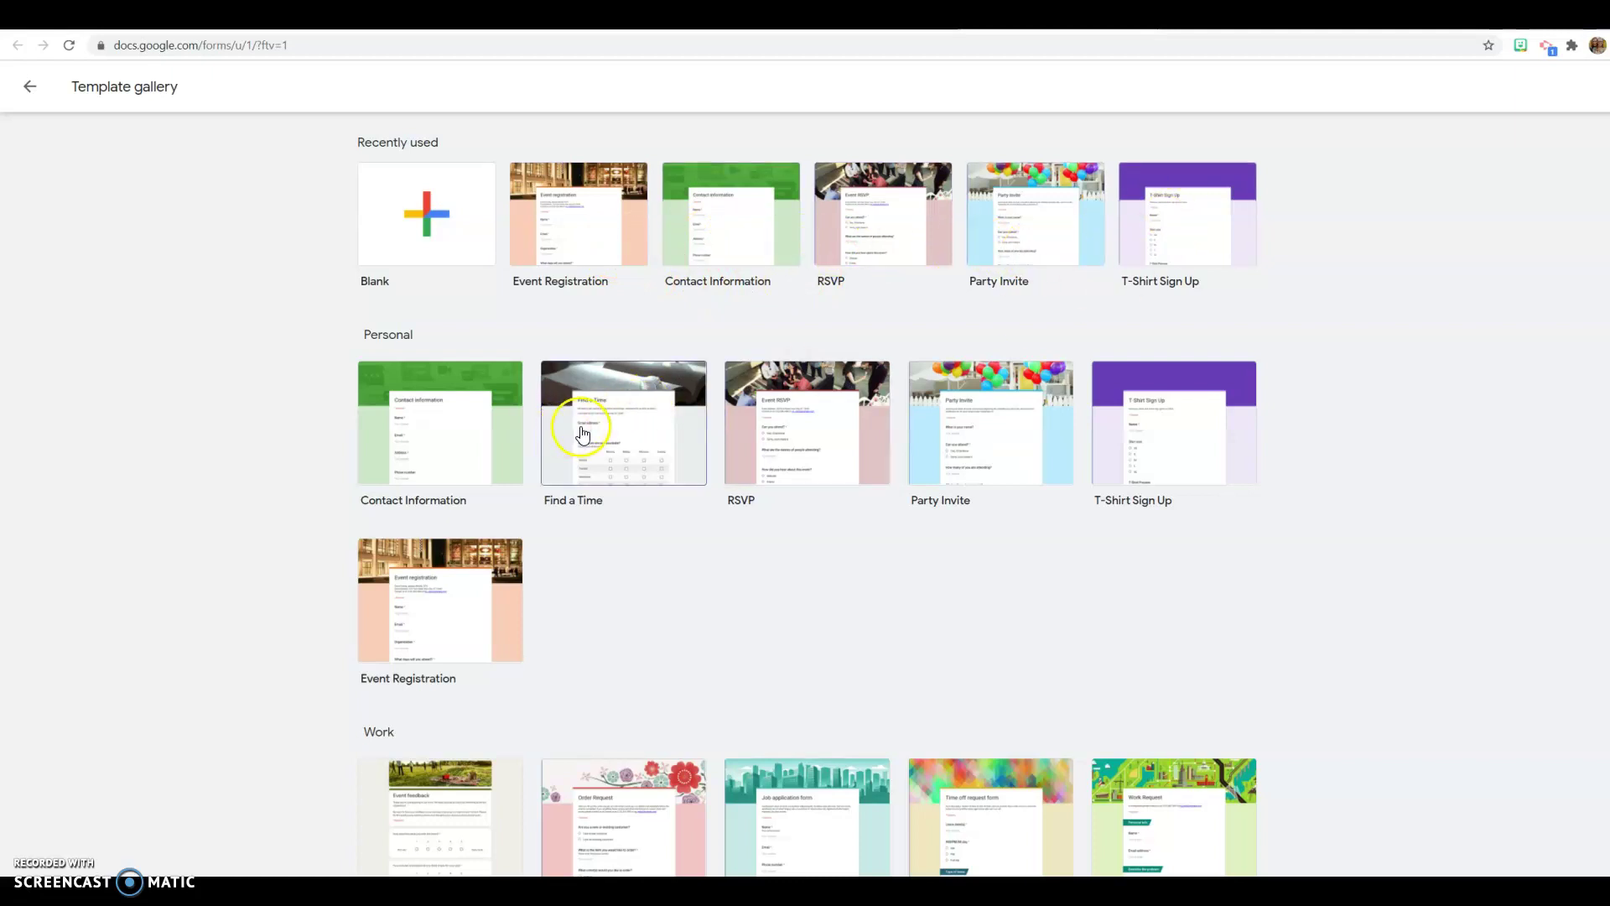
Step: Browse the Personal and Work templates, then start a form from Event Registration
{"action": "left_click", "coordinate": [624, 447]}
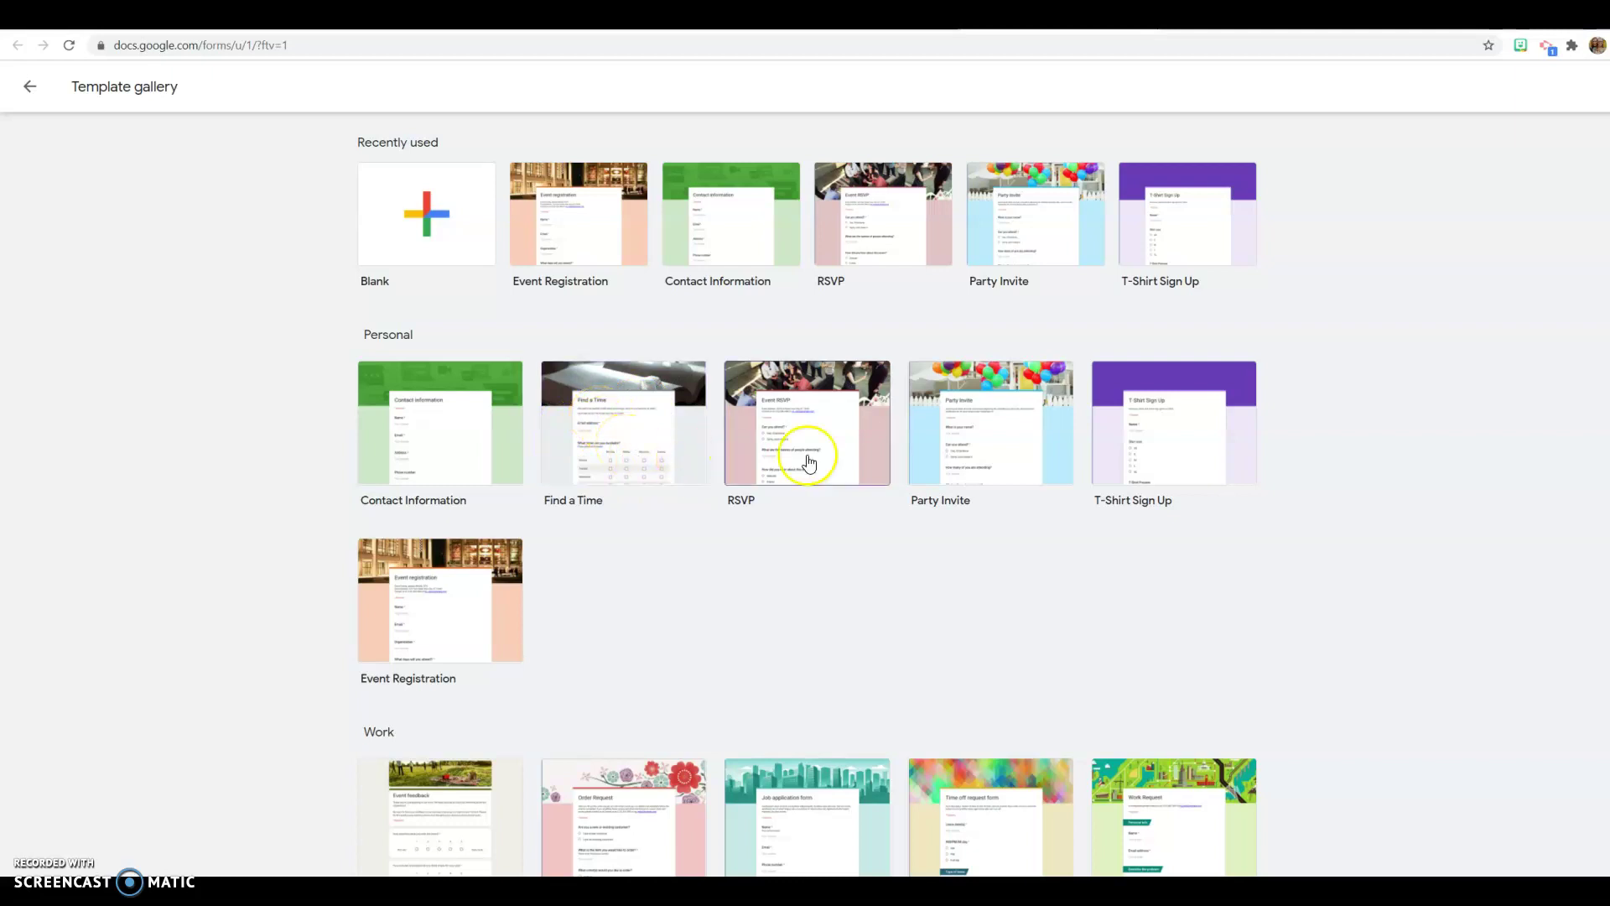
{"action": "scroll", "coordinate": [1278, 455], "scroll_direction": "down", "scroll_amount": 5}
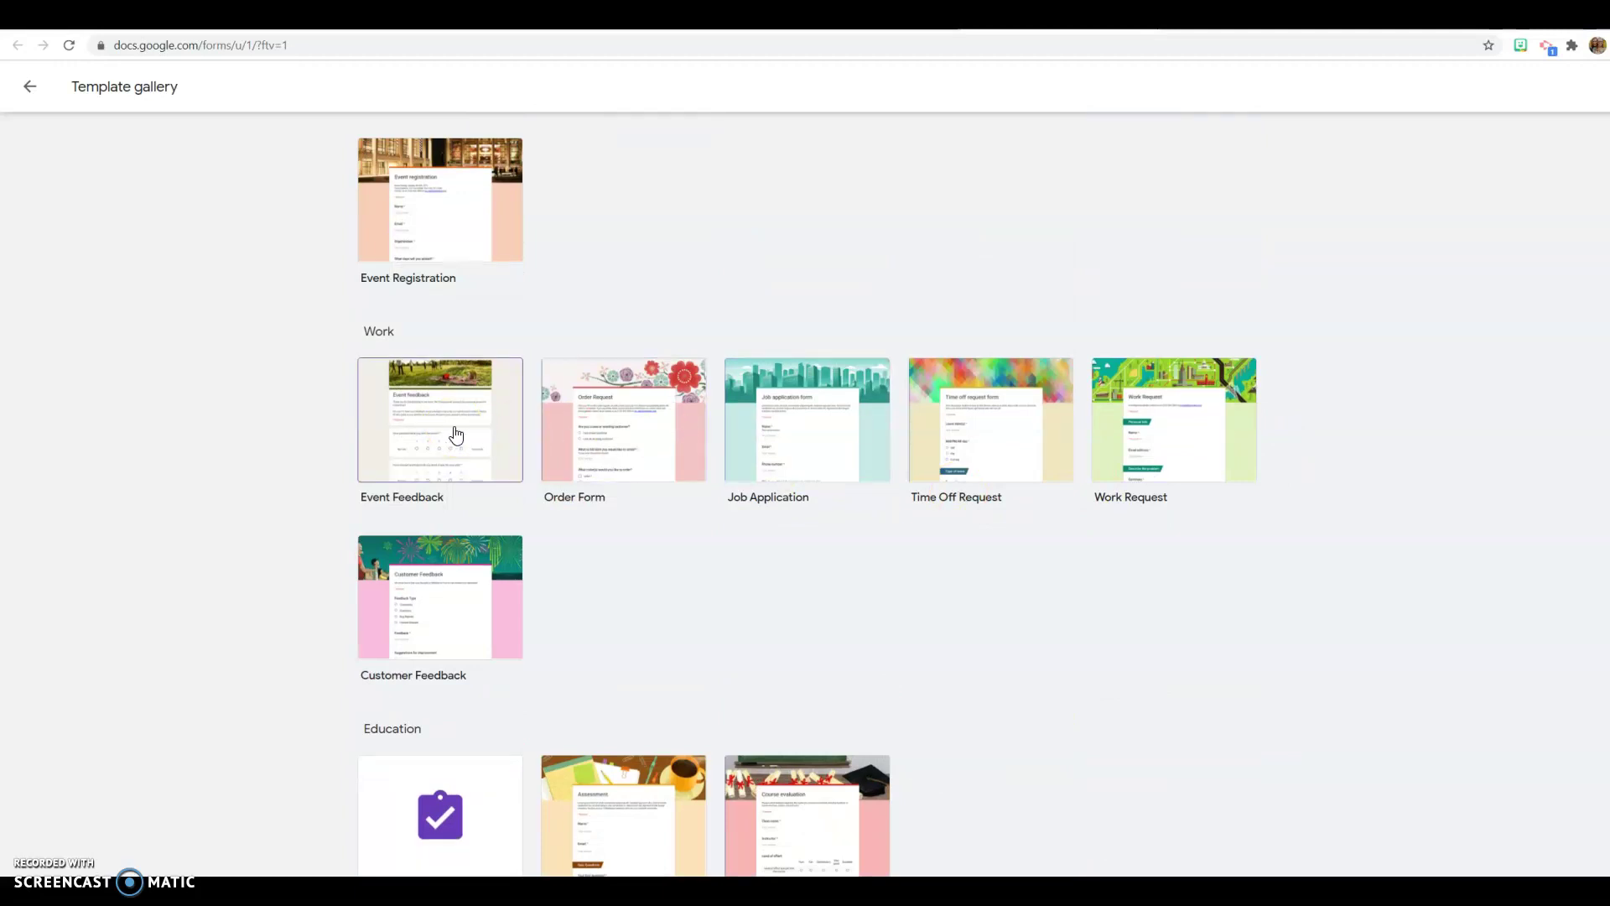
{"action": "left_click", "coordinate": [799, 442]}
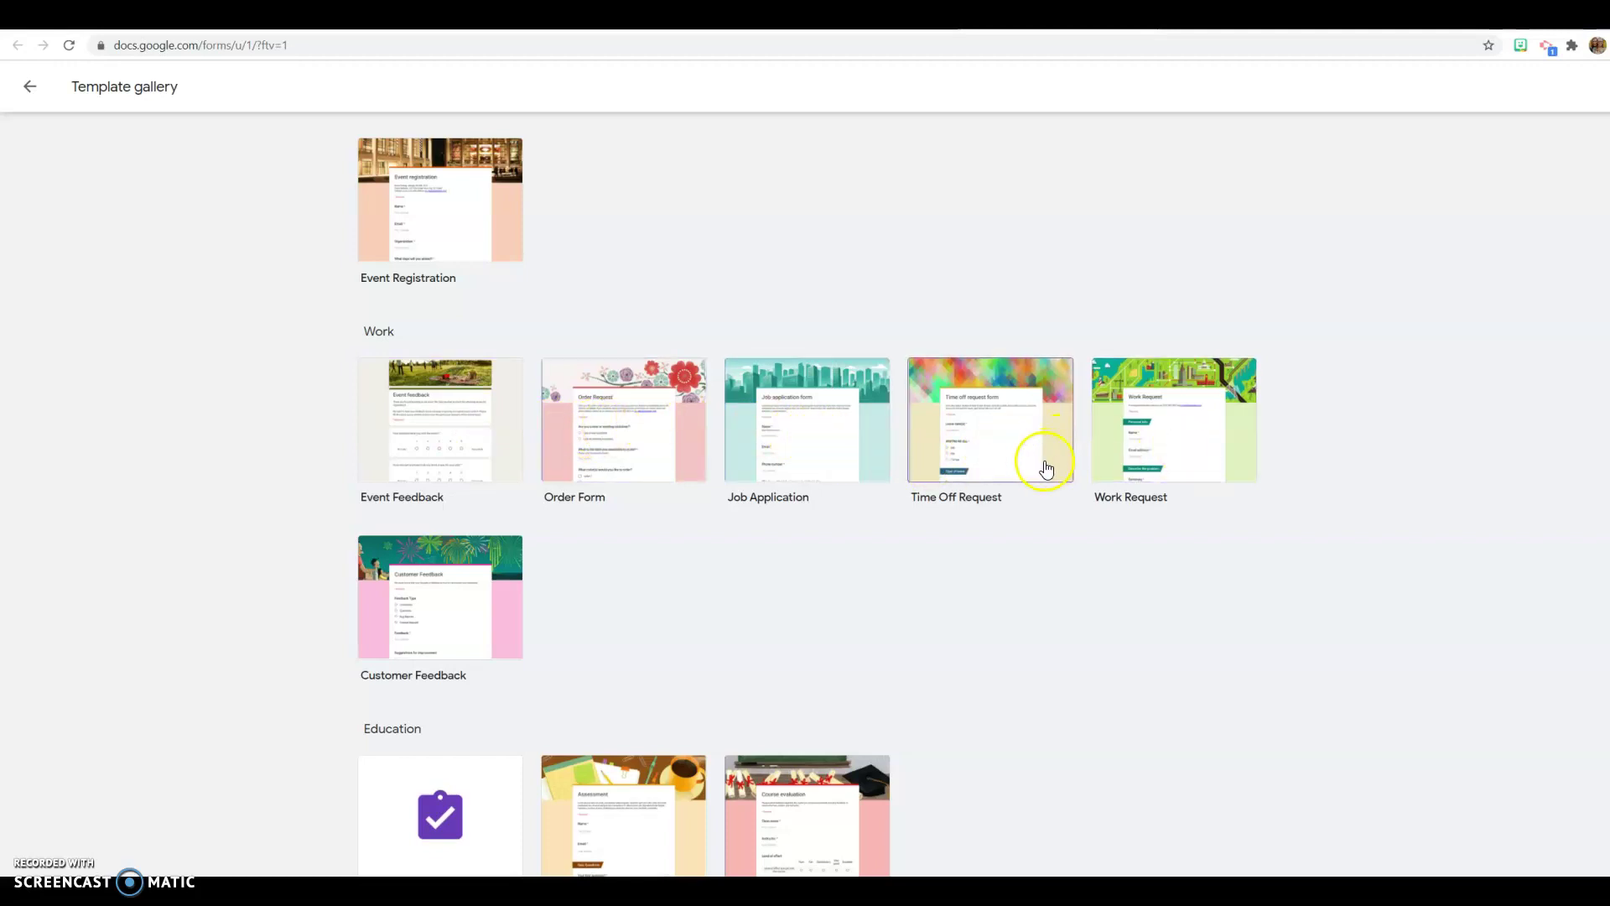
{"action": "scroll", "coordinate": [1103, 580], "scroll_direction": "down", "scroll_amount": 1}
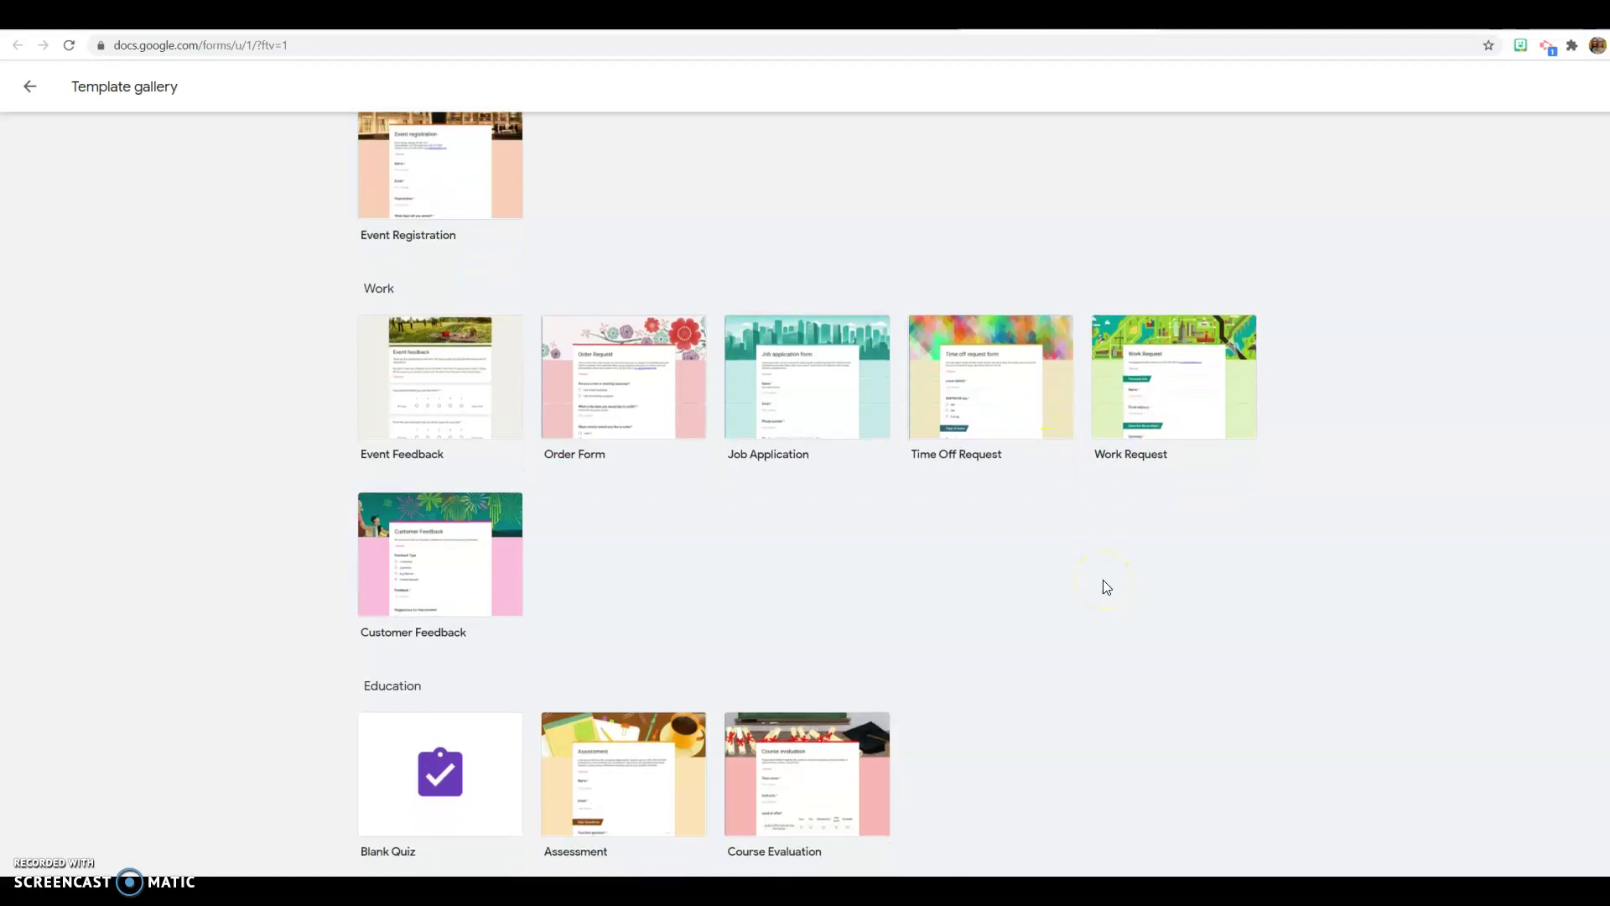
{"action": "scroll", "coordinate": [1103, 581], "scroll_direction": "up", "scroll_amount": 5}
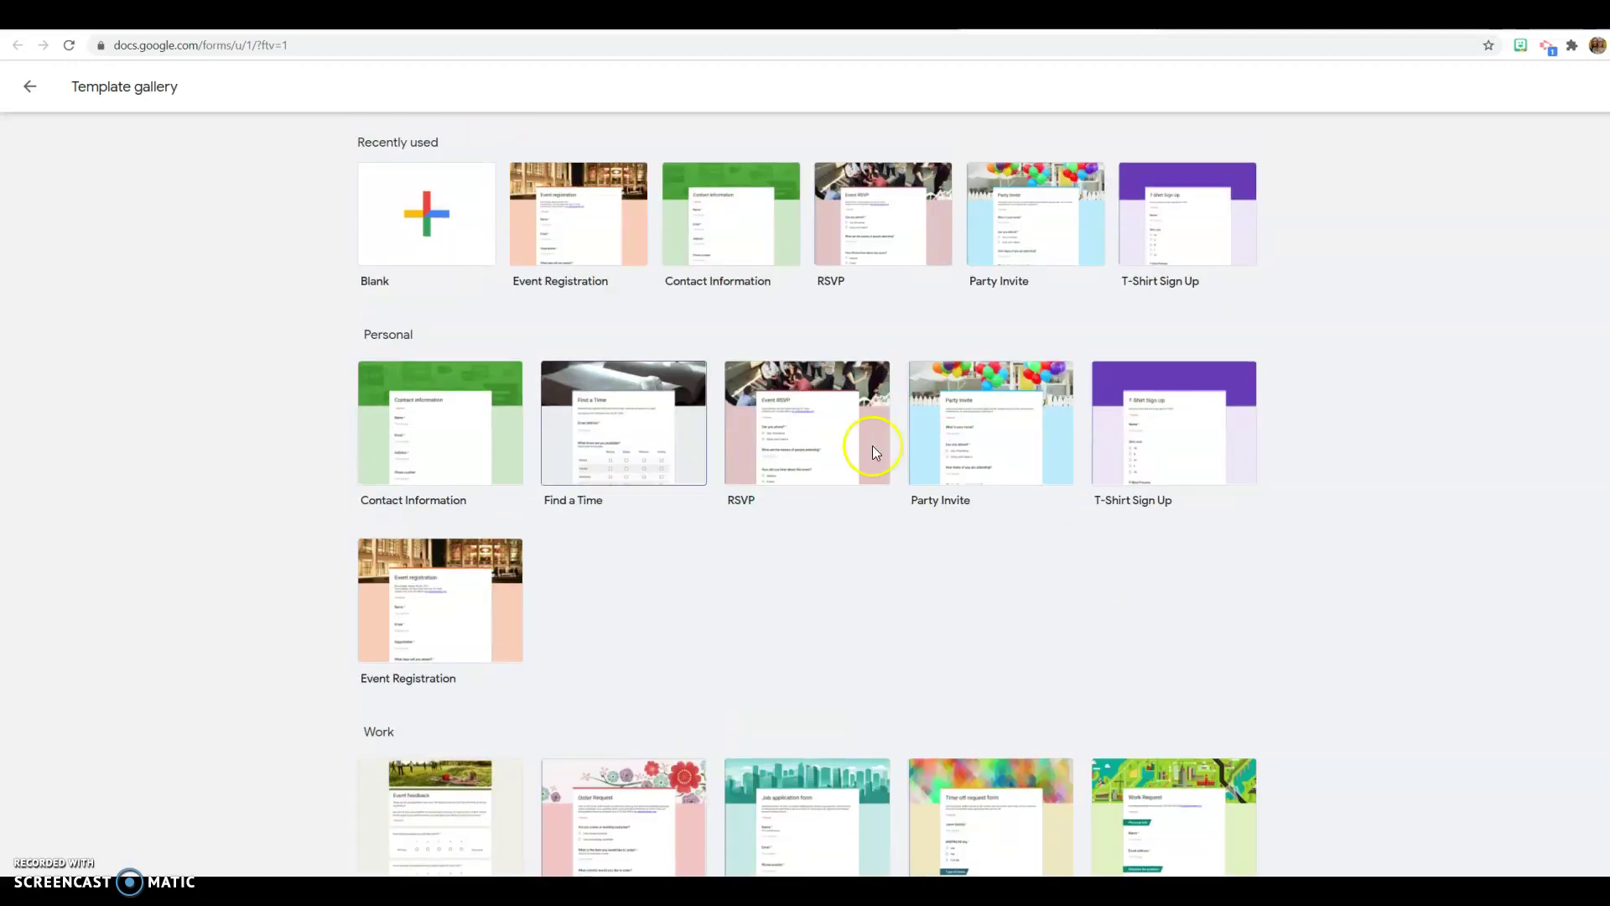
{"action": "left_click", "coordinate": [604, 262]}
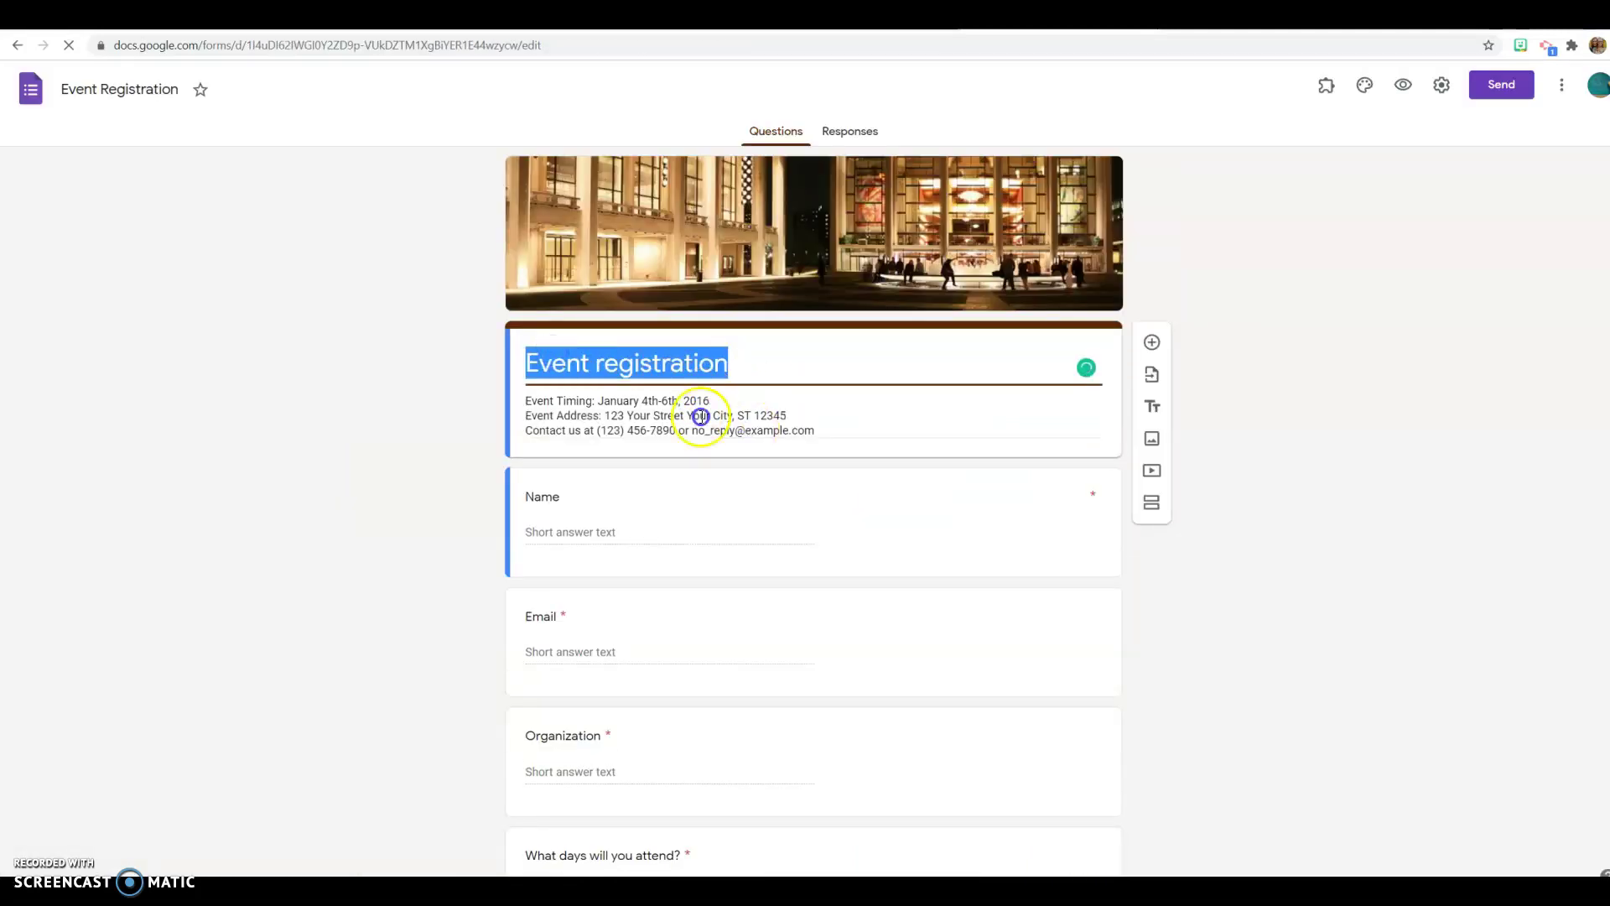
Step: Delete the three-line event description from the Event Registration form
{"action": "triple_click", "coordinate": [730, 419]}
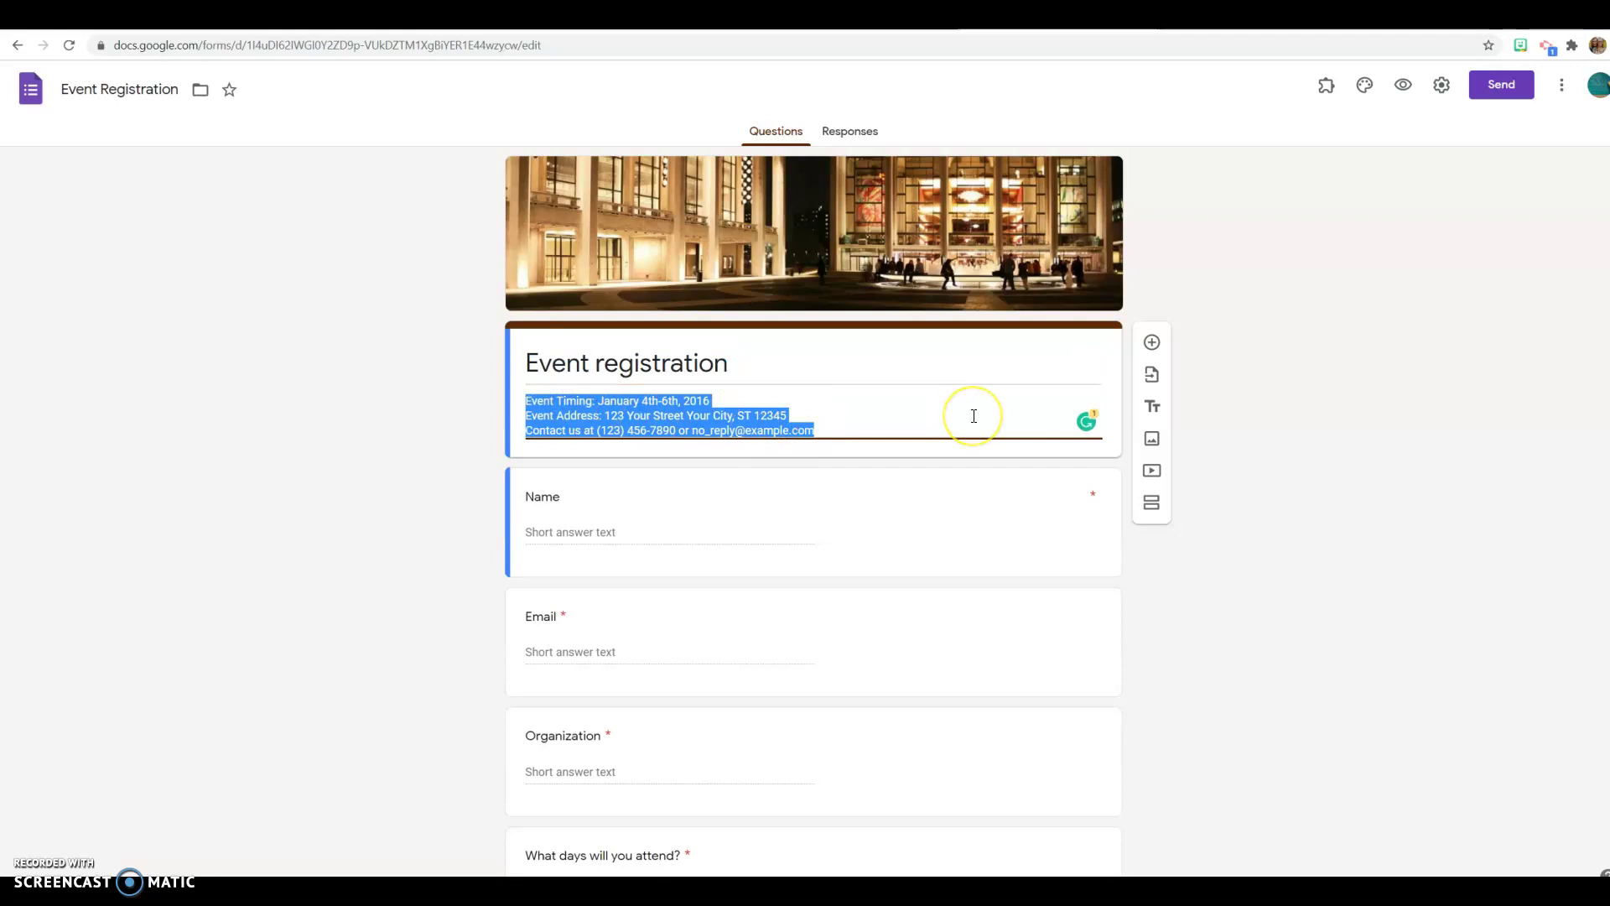
{"action": "key", "text": "BackSpace"}
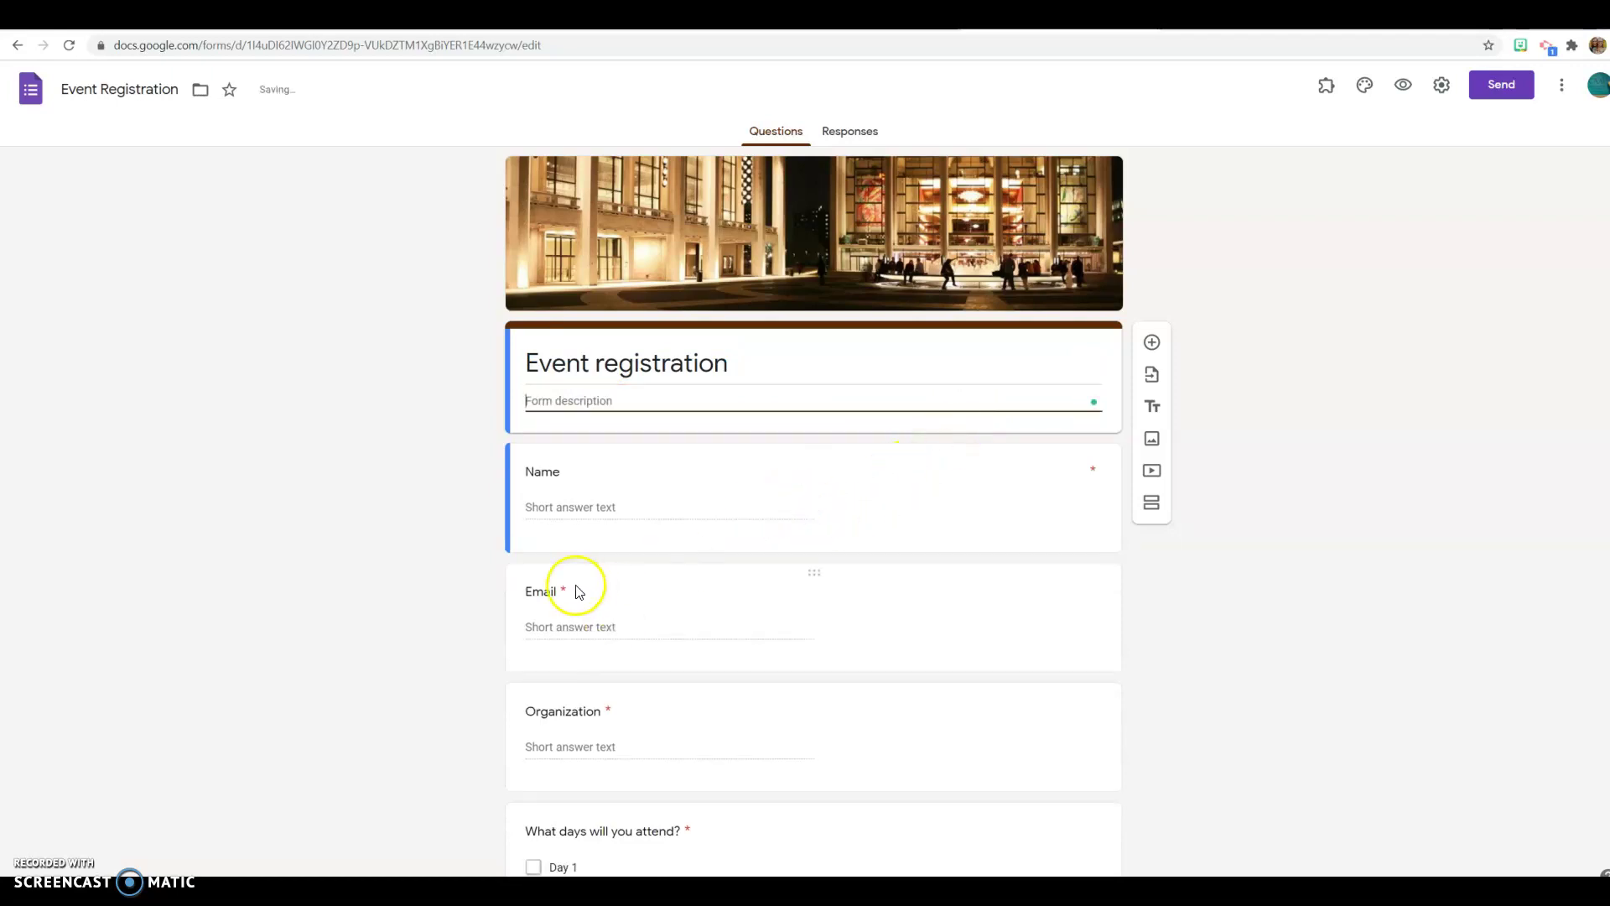
{"action": "left_click", "coordinate": [586, 636]}
{"action": "scroll", "coordinate": [784, 694], "scroll_direction": "down", "scroll_amount": 2}
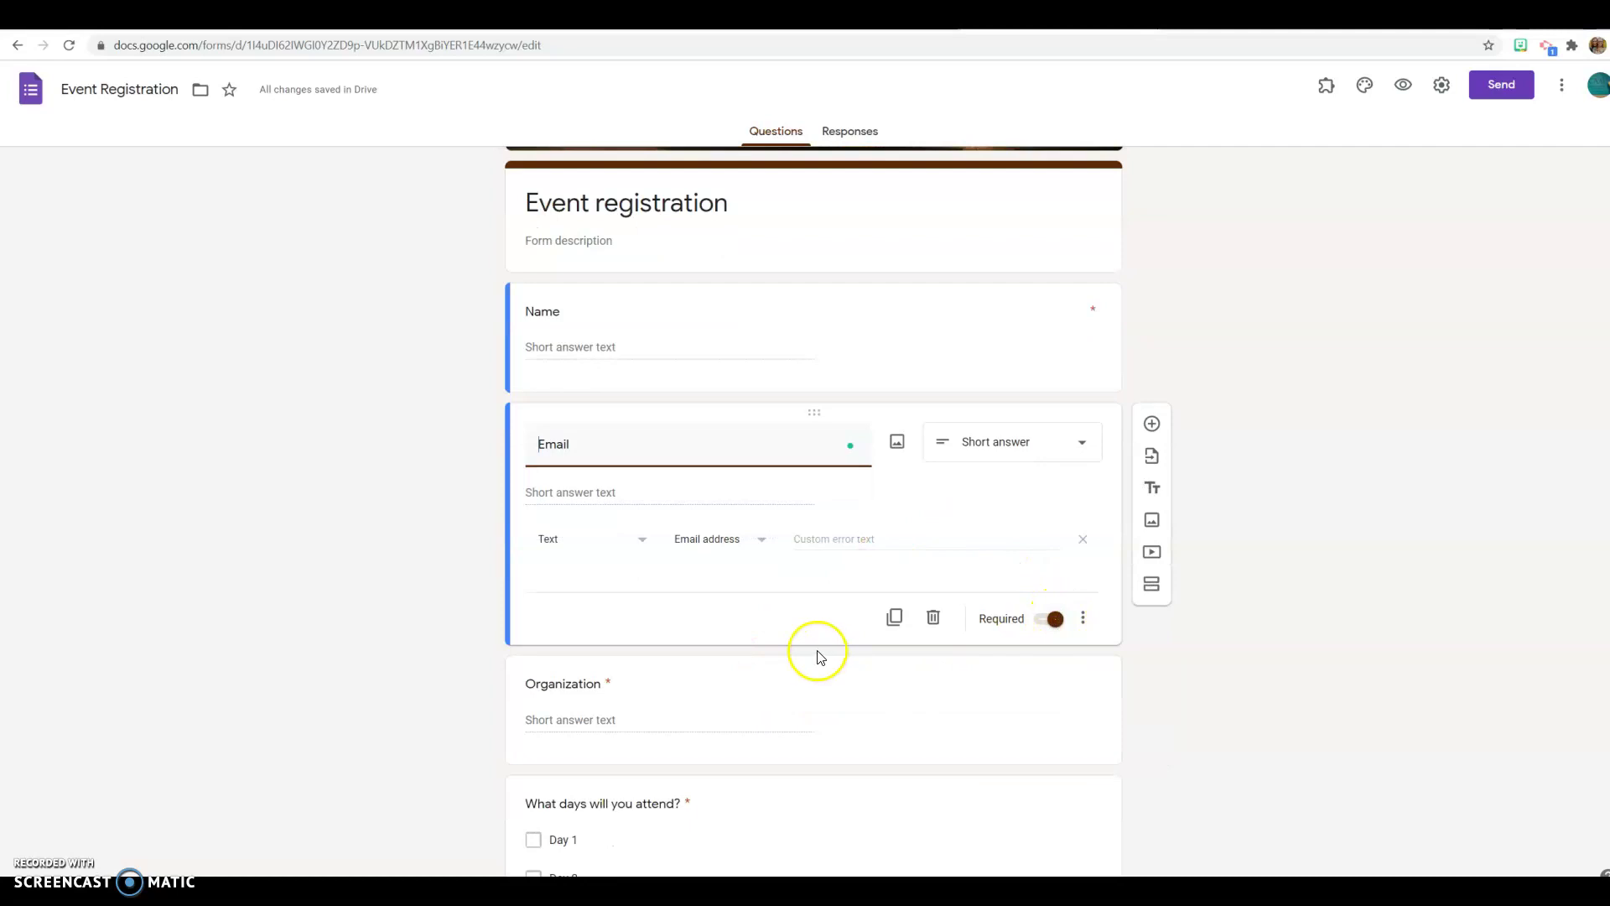
Step: Make the Organization question optional, delete it, and add a new question after Email
{"action": "left_click", "coordinate": [652, 722]}
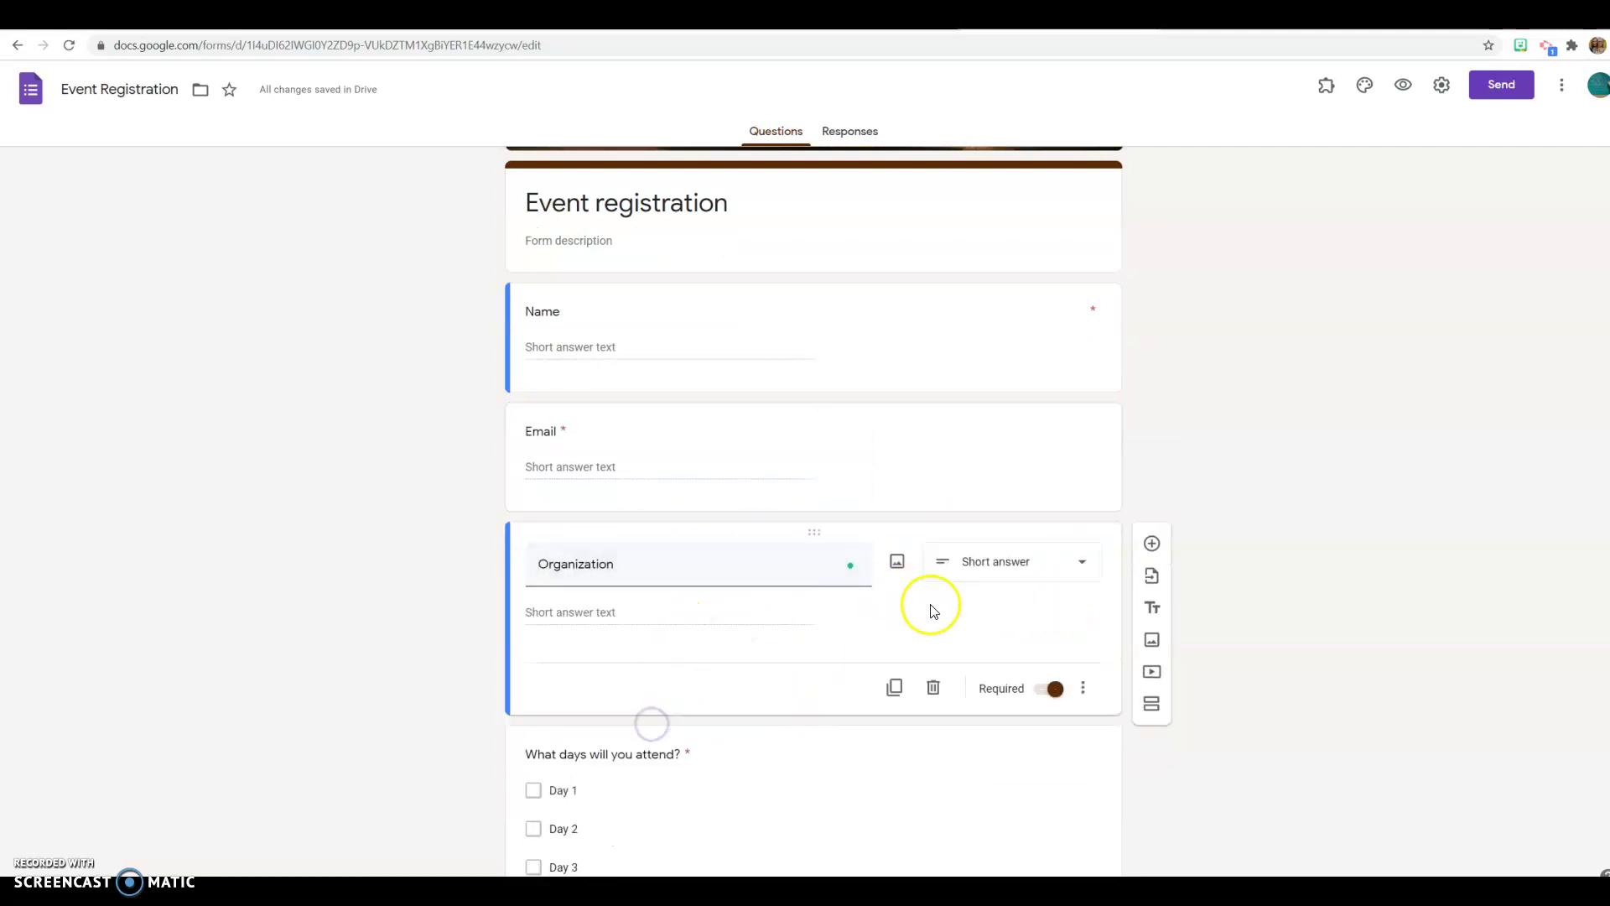
{"action": "left_click", "coordinate": [1053, 688]}
{"action": "scroll", "coordinate": [1142, 640], "scroll_direction": "down", "scroll_amount": 1}
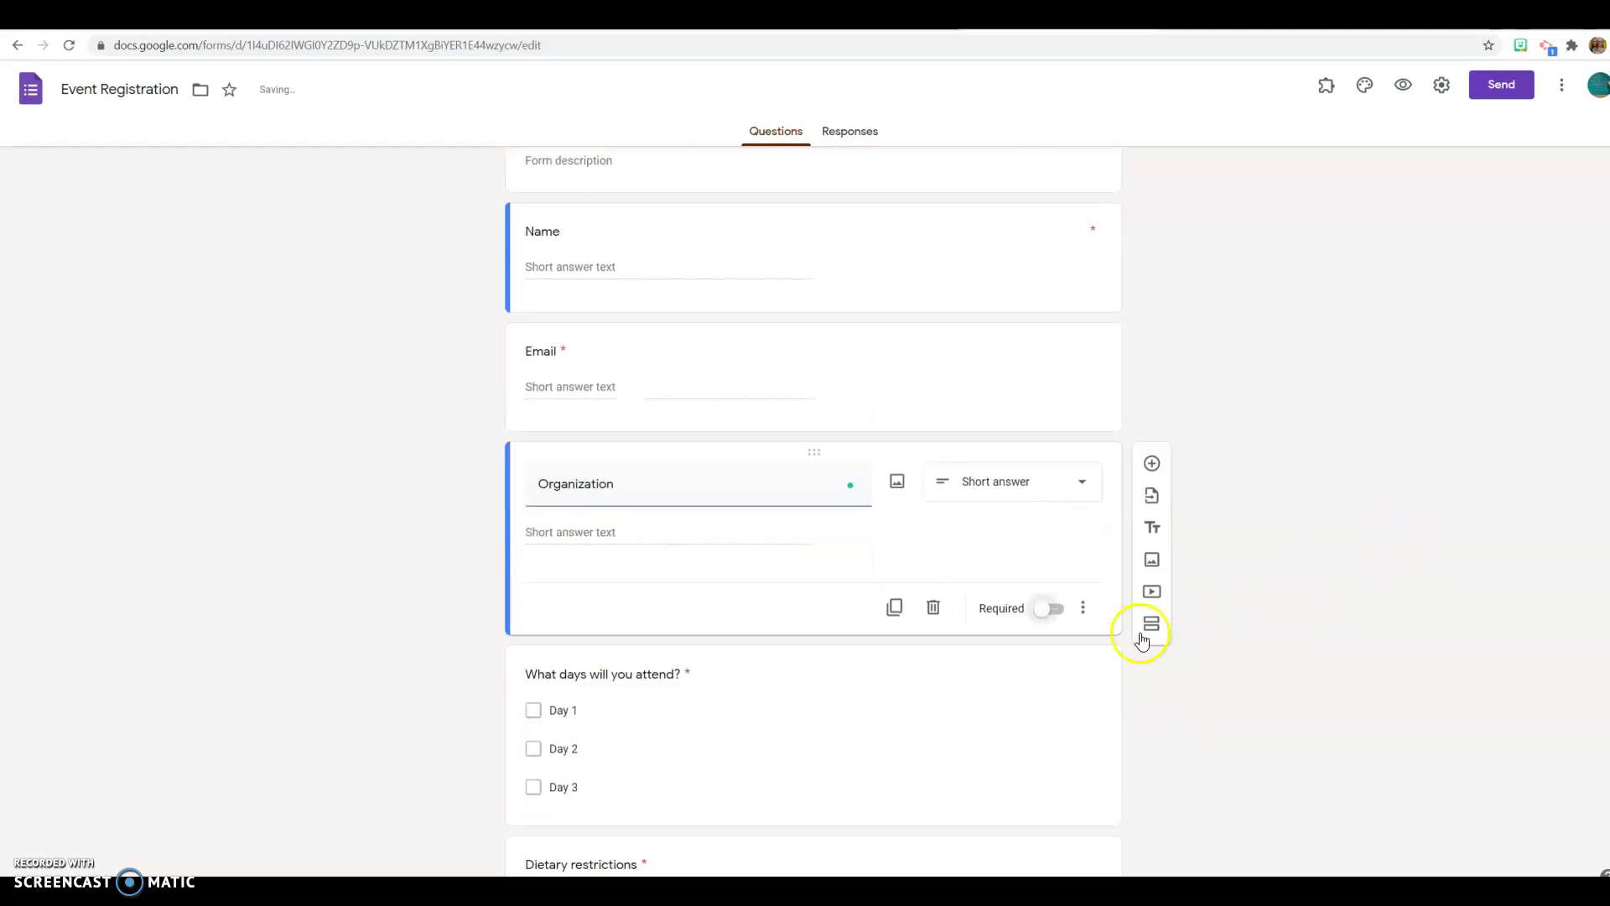
{"action": "left_click", "coordinate": [931, 607]}
{"action": "scroll", "coordinate": [1024, 467], "scroll_direction": "down", "scroll_amount": 2}
{"action": "scroll", "coordinate": [1024, 467], "scroll_direction": "up", "scroll_amount": 2}
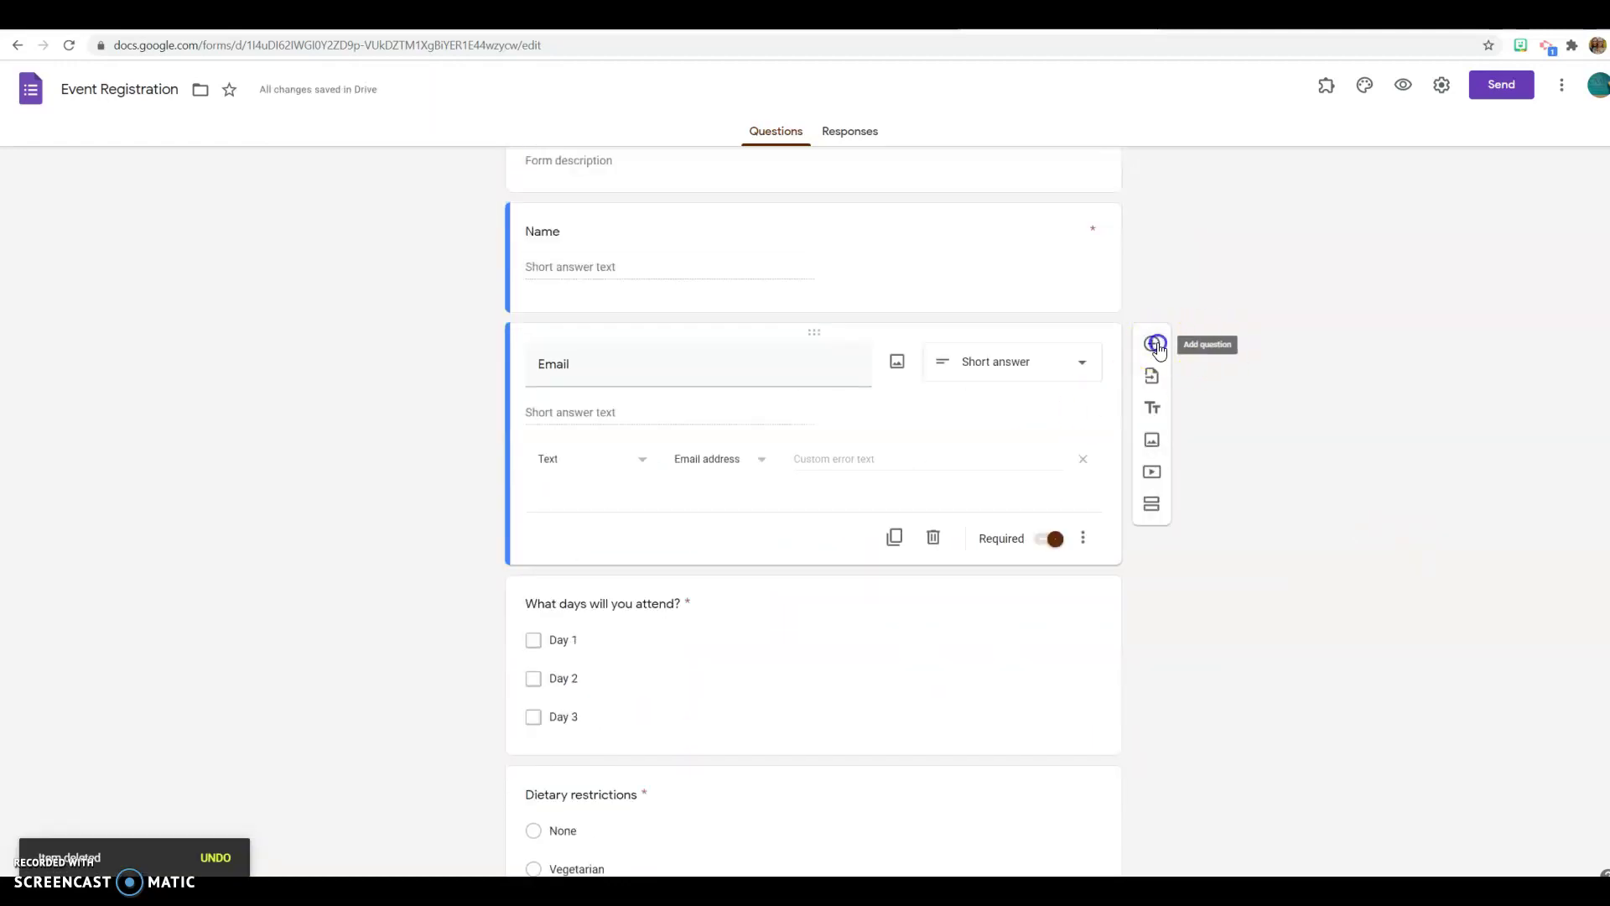
{"action": "left_click", "coordinate": [1152, 344]}
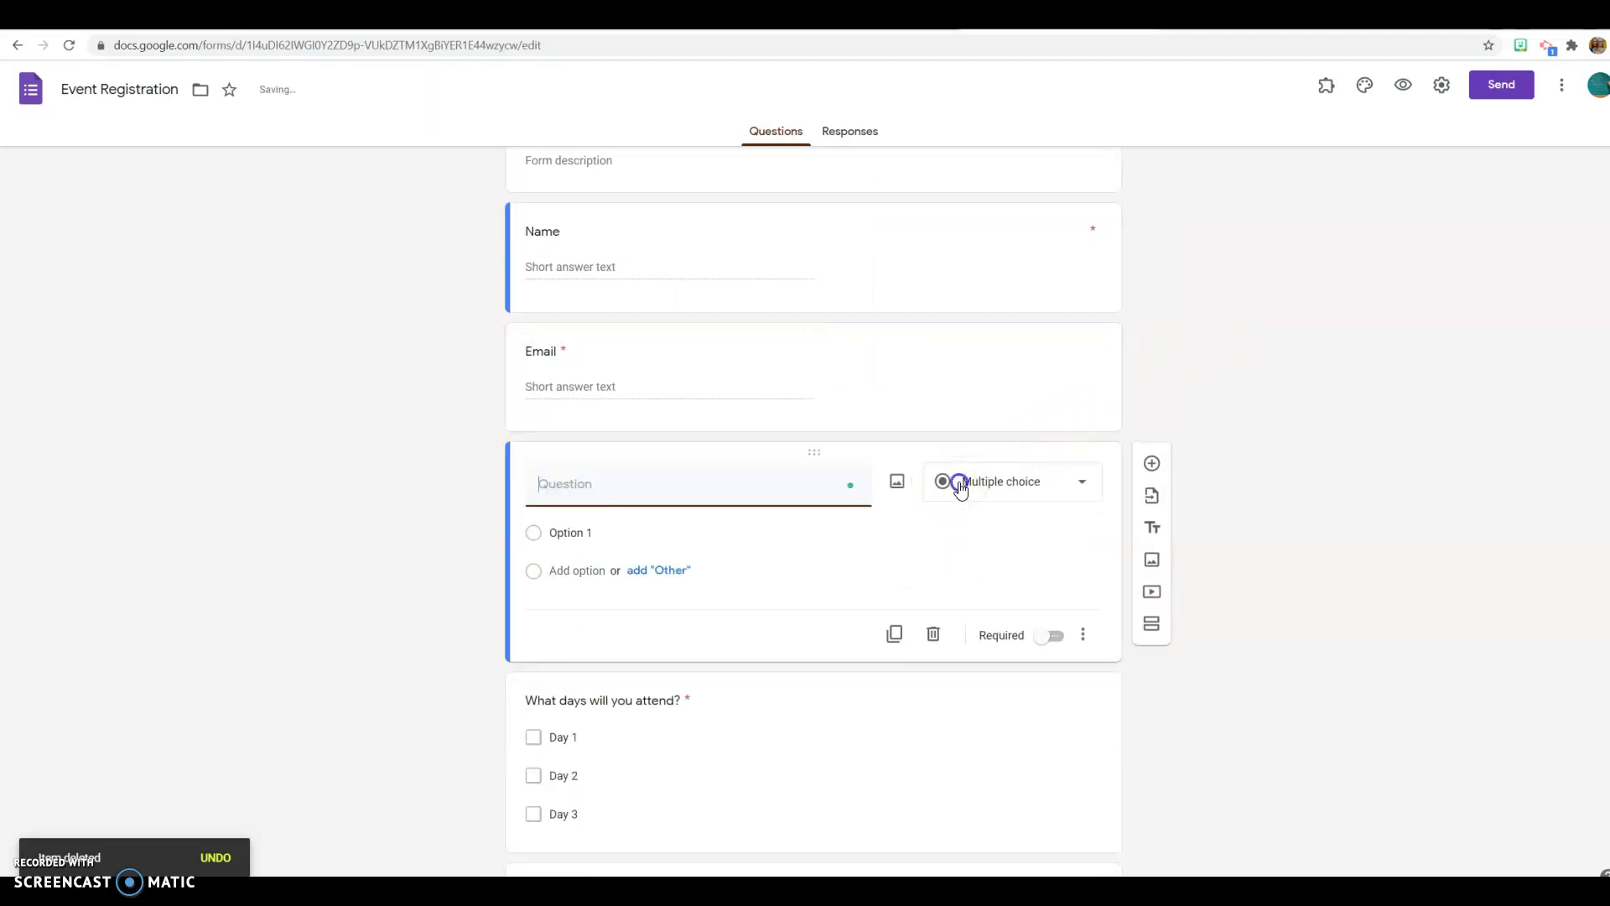
Step: Change the new question after Email to a Linear scale from 1 to 5
{"action": "left_click", "coordinate": [944, 491]}
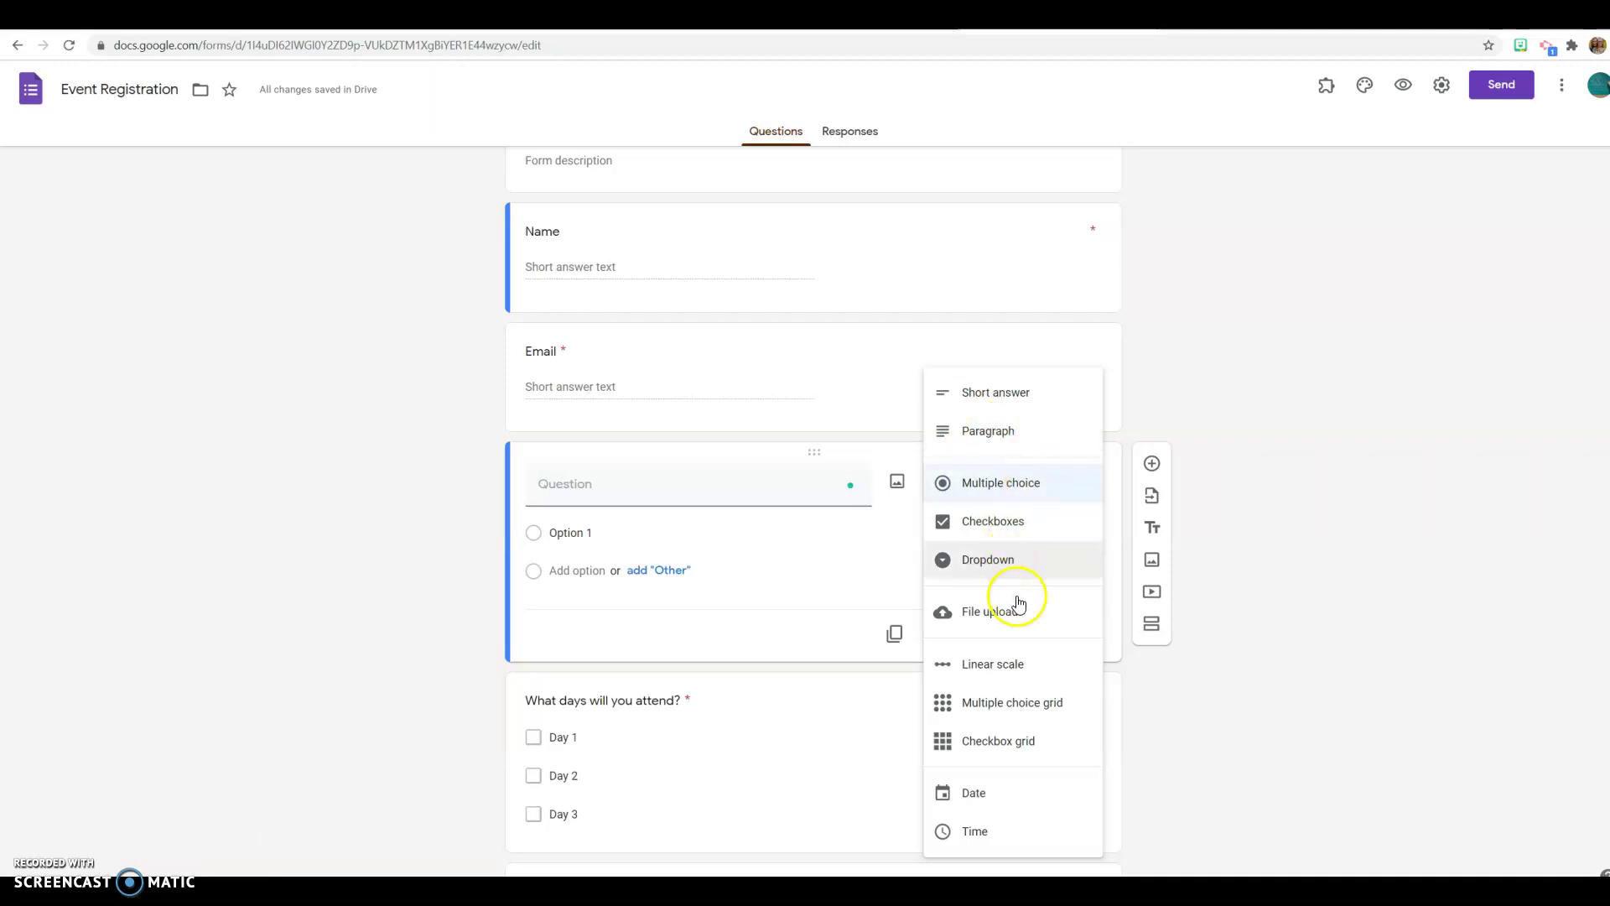
{"action": "scroll", "coordinate": [1023, 619], "scroll_direction": "down", "scroll_amount": 1}
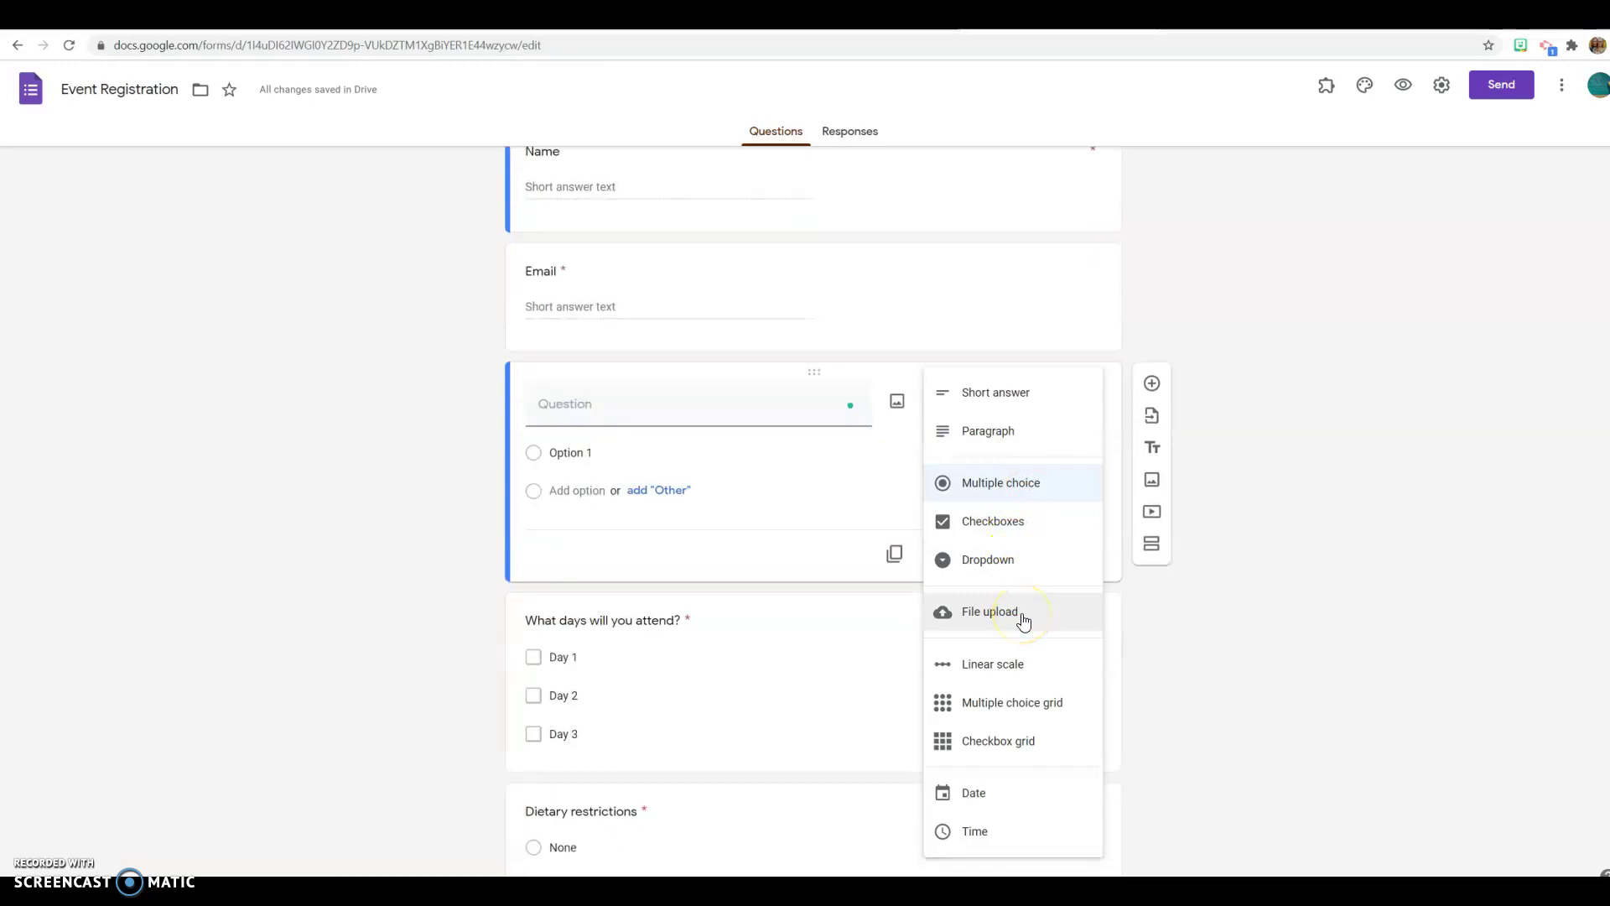
{"action": "left_click", "coordinate": [1026, 662]}
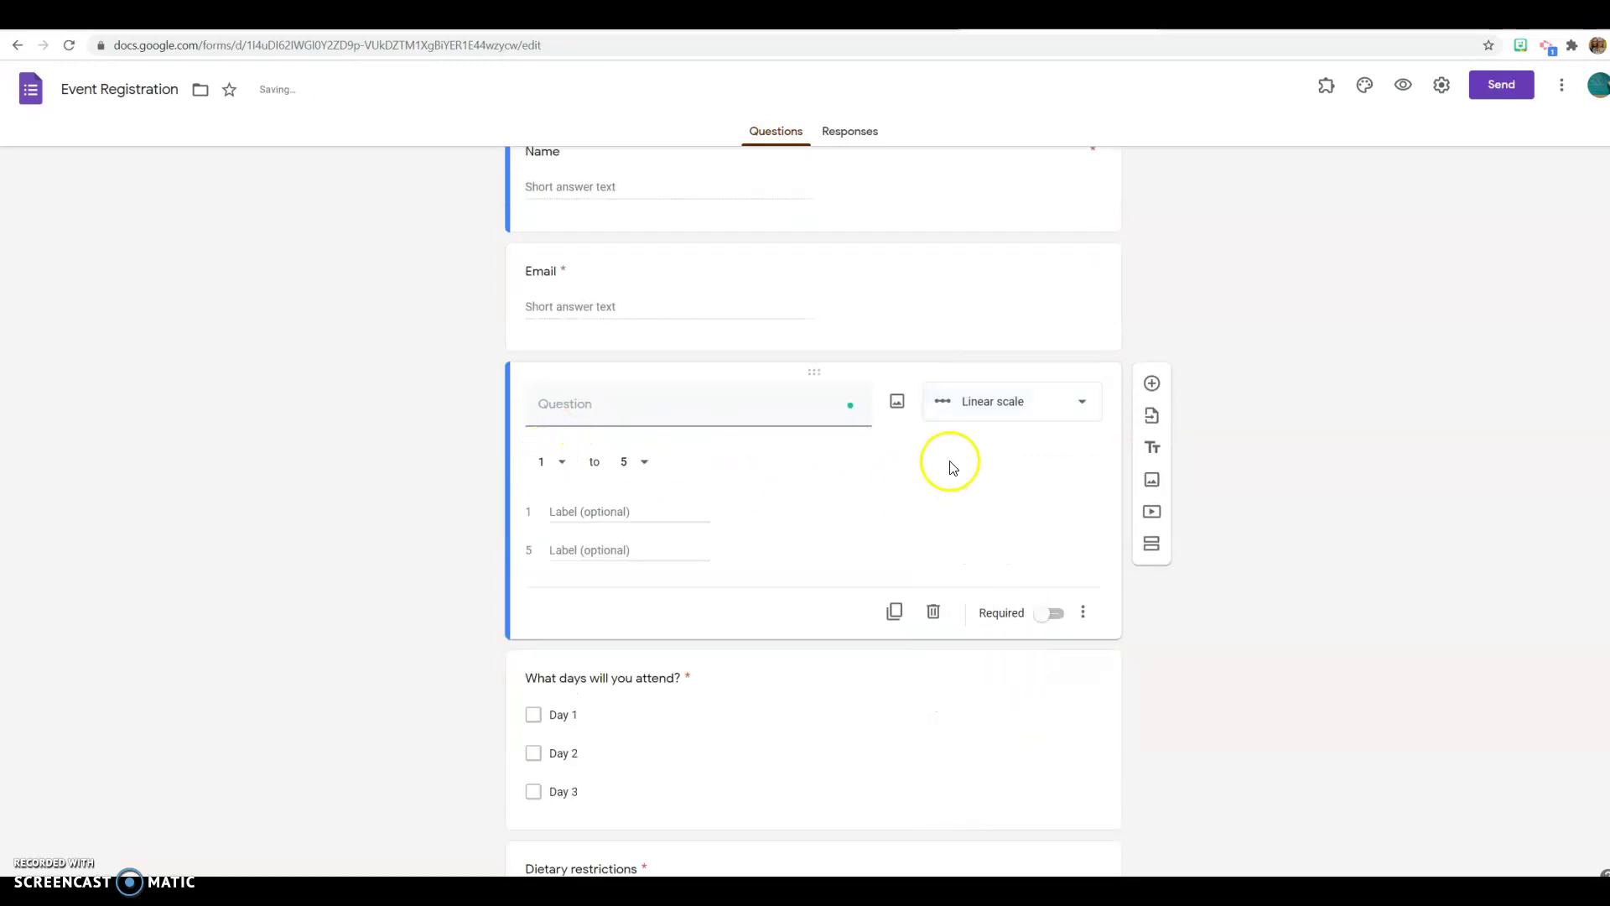
{"action": "left_click", "coordinate": [989, 406]}
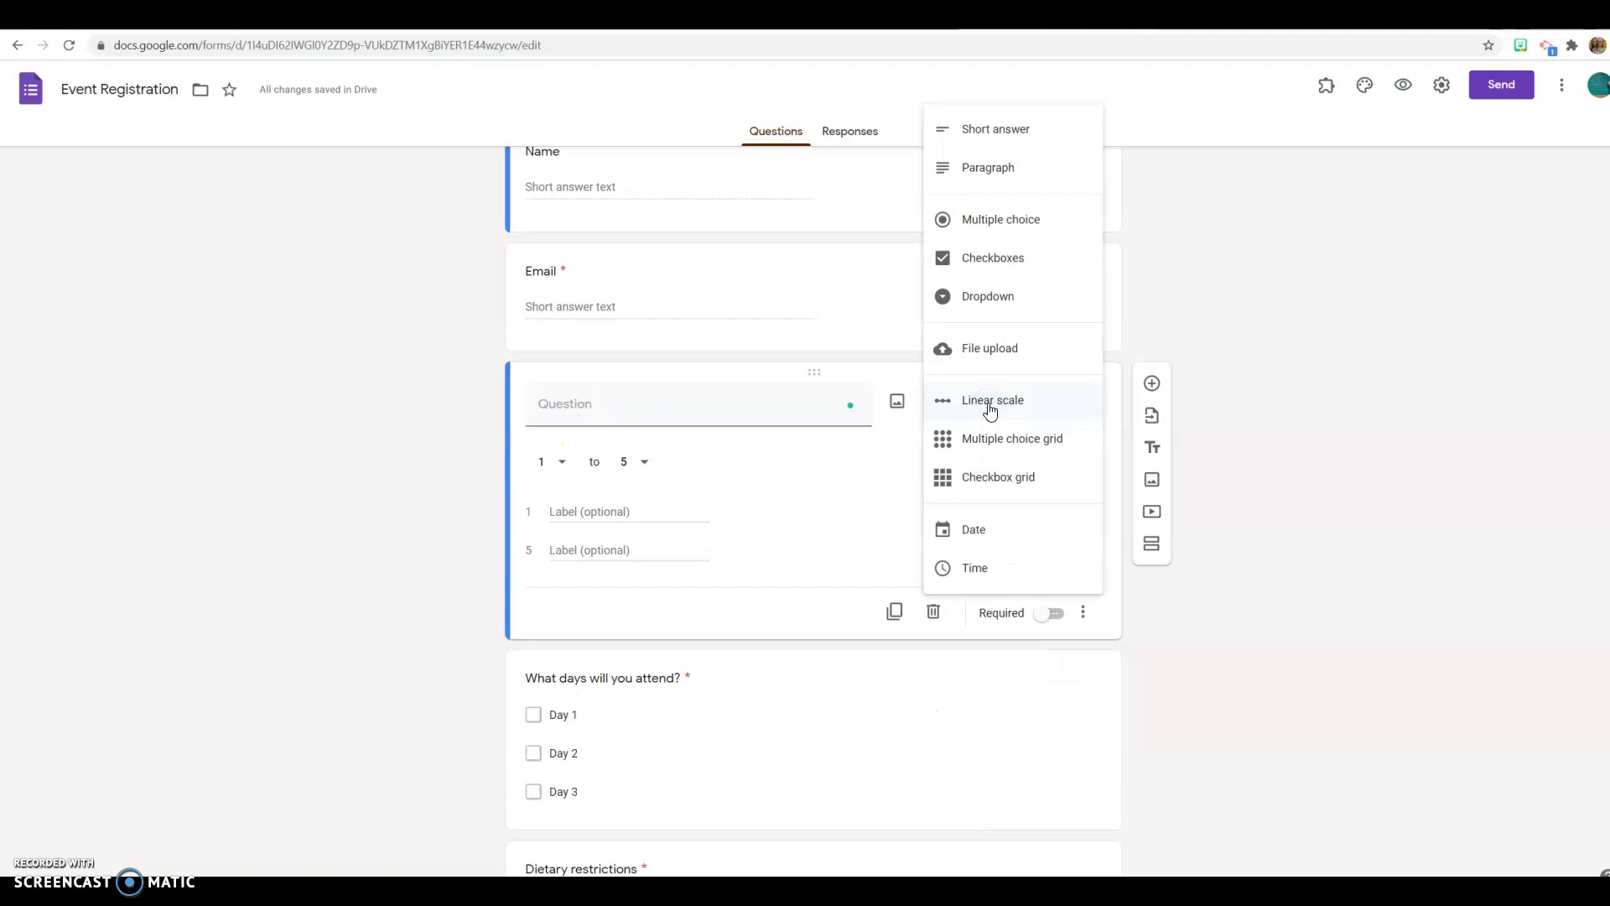
{"action": "left_click", "coordinate": [989, 440]}
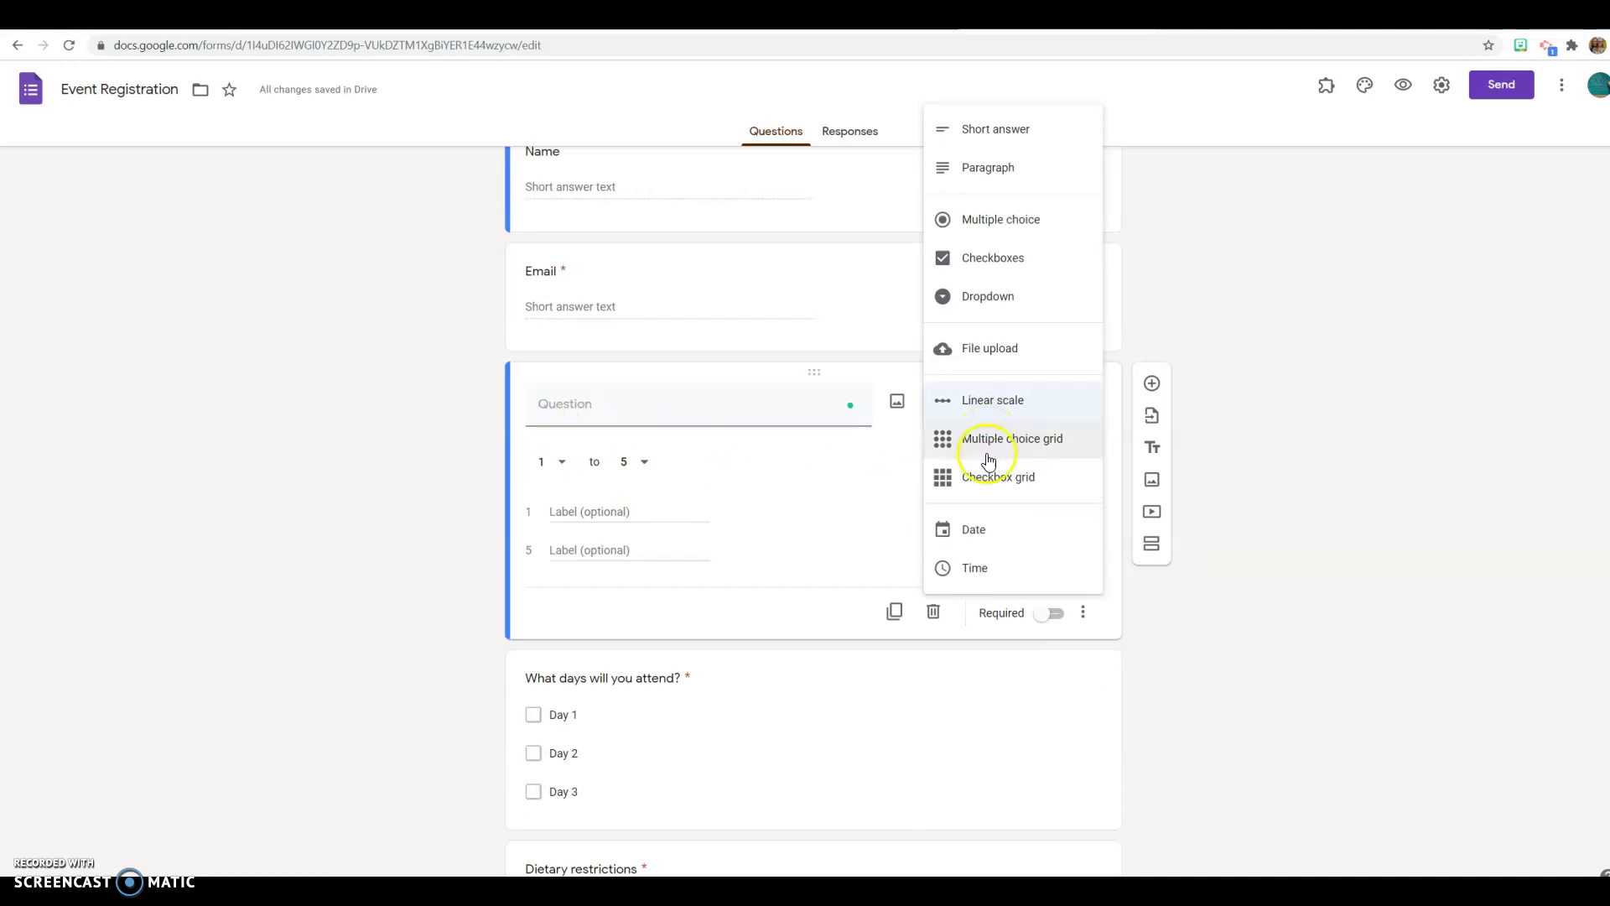
{"action": "scroll", "coordinate": [1317, 521], "scroll_direction": "down", "scroll_amount": 5}
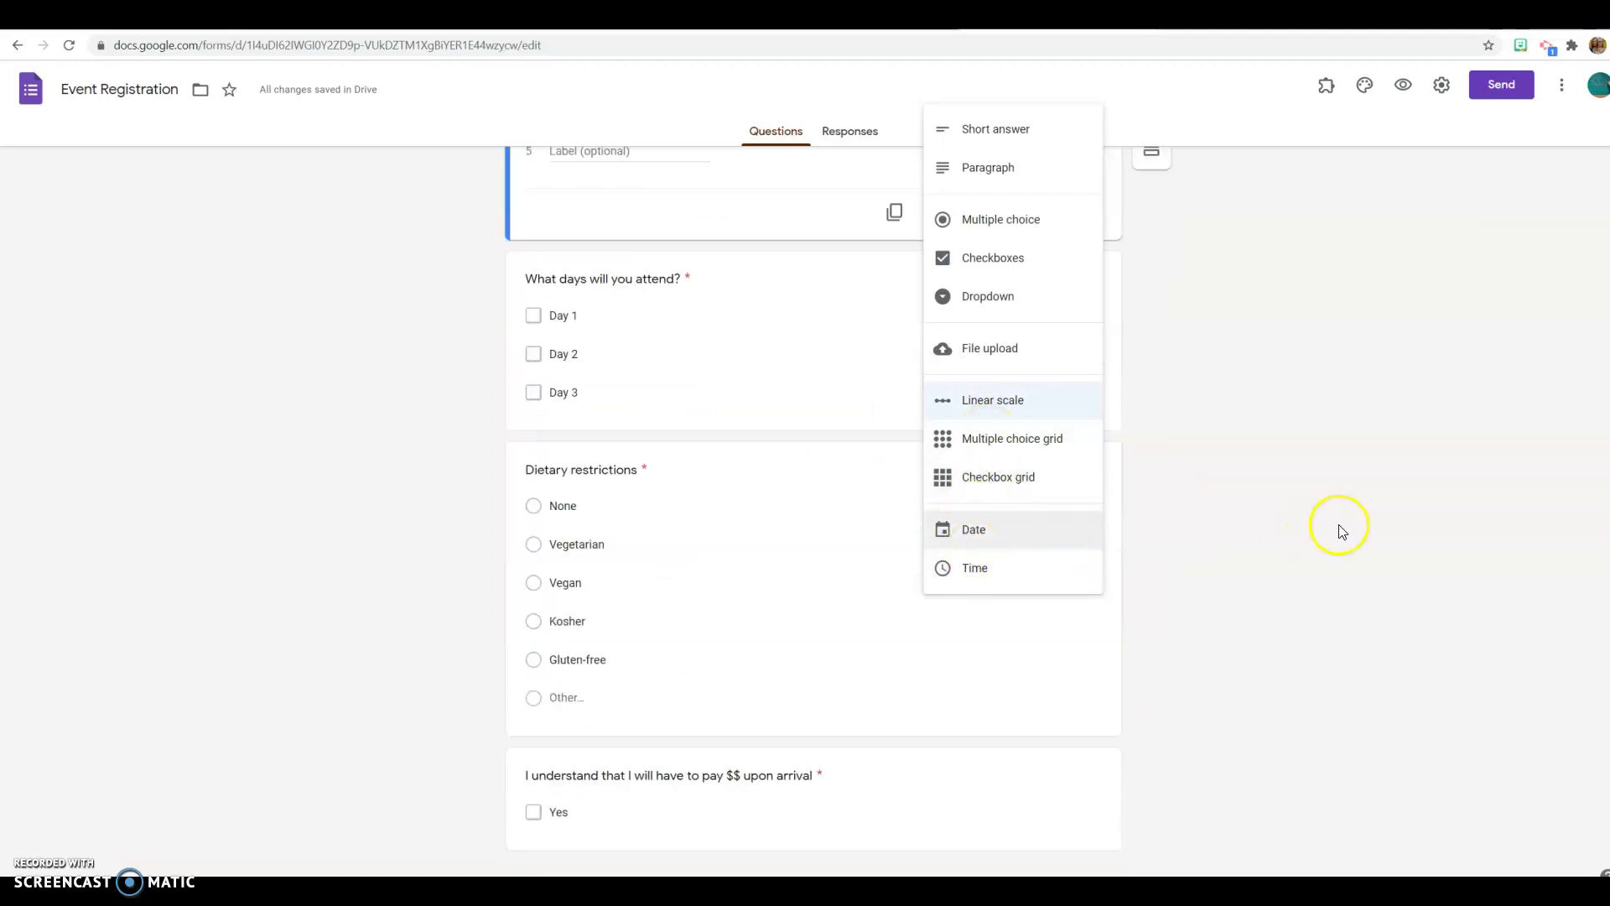
{"action": "left_click", "coordinate": [1378, 627]}
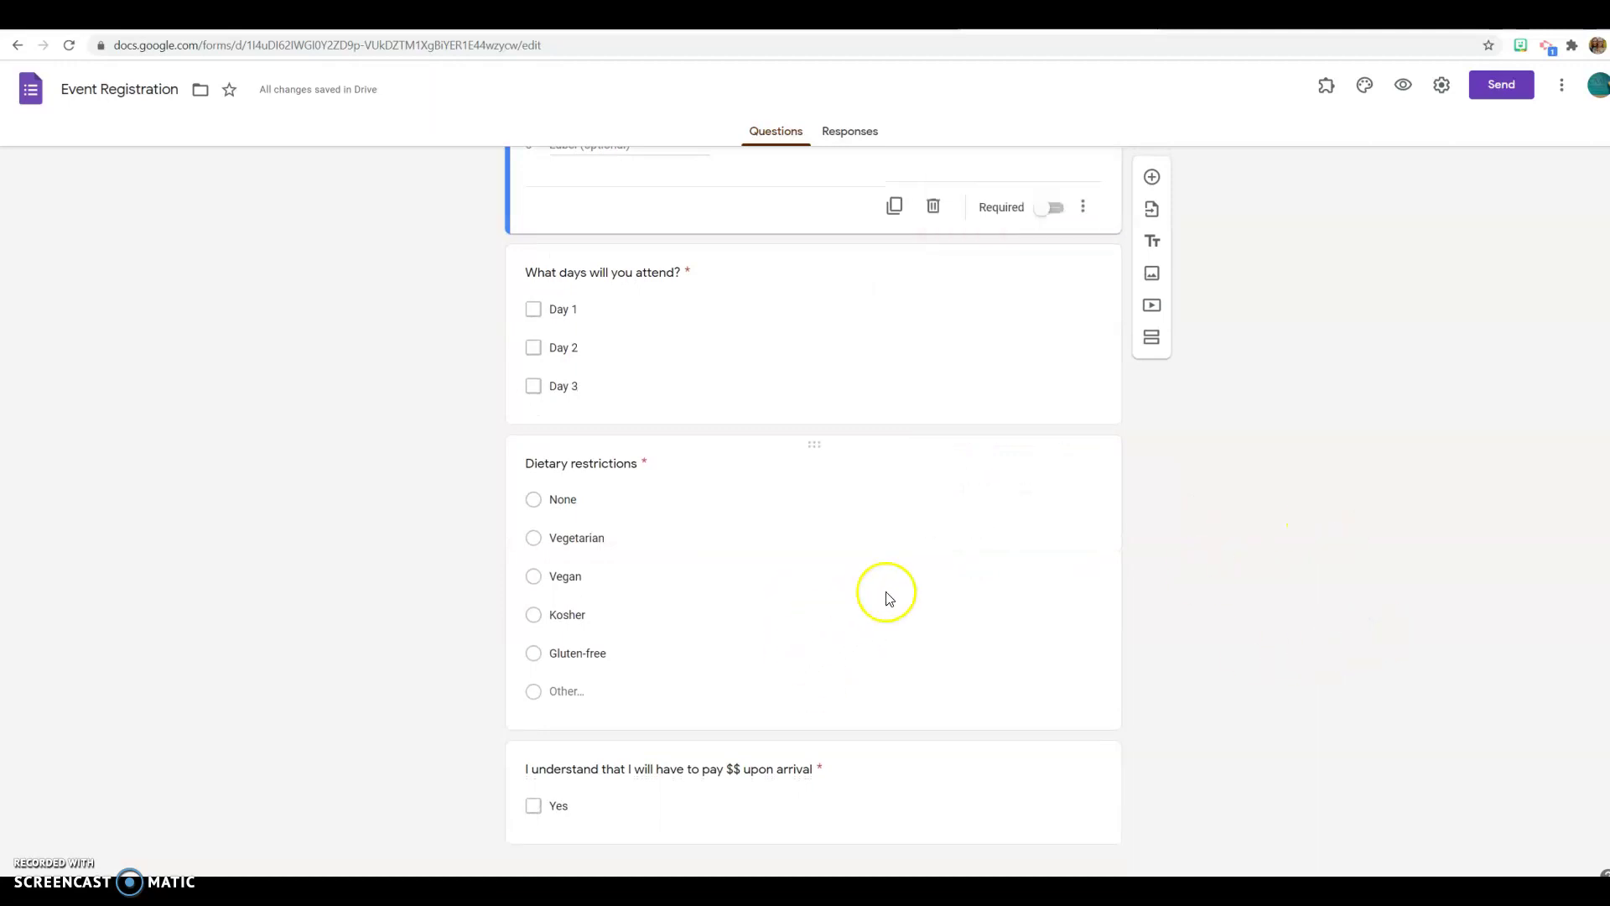
{"action": "scroll", "coordinate": [884, 593], "scroll_direction": "up", "scroll_amount": 9}
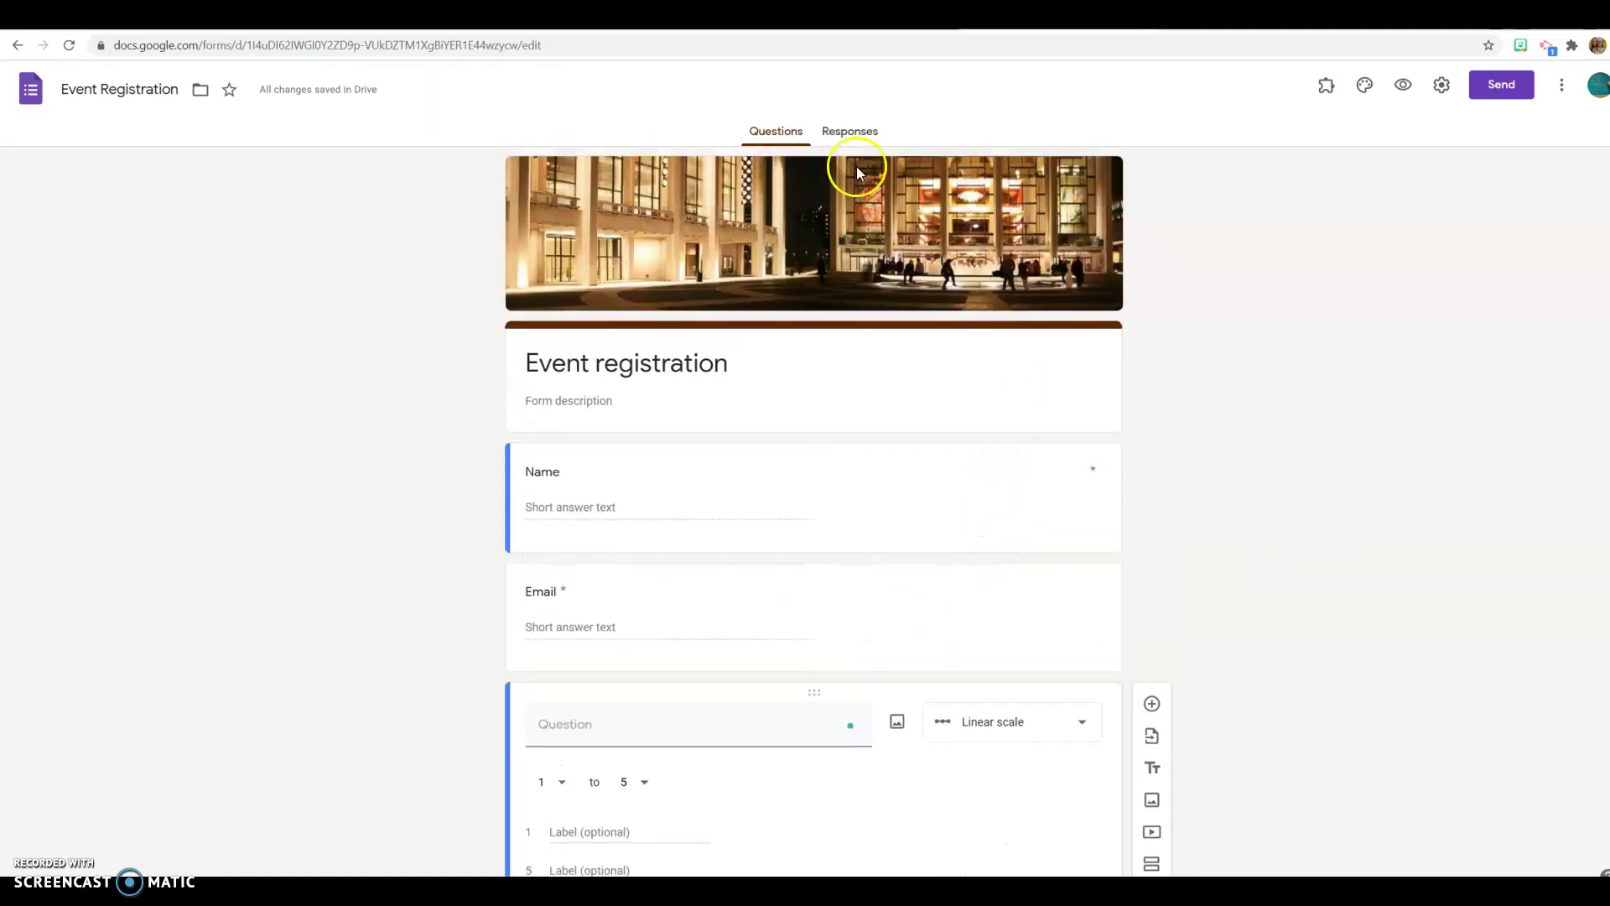
Step: Check the Event Registration responses (0 so far), then return to the Forms home
{"action": "left_click", "coordinate": [865, 134]}
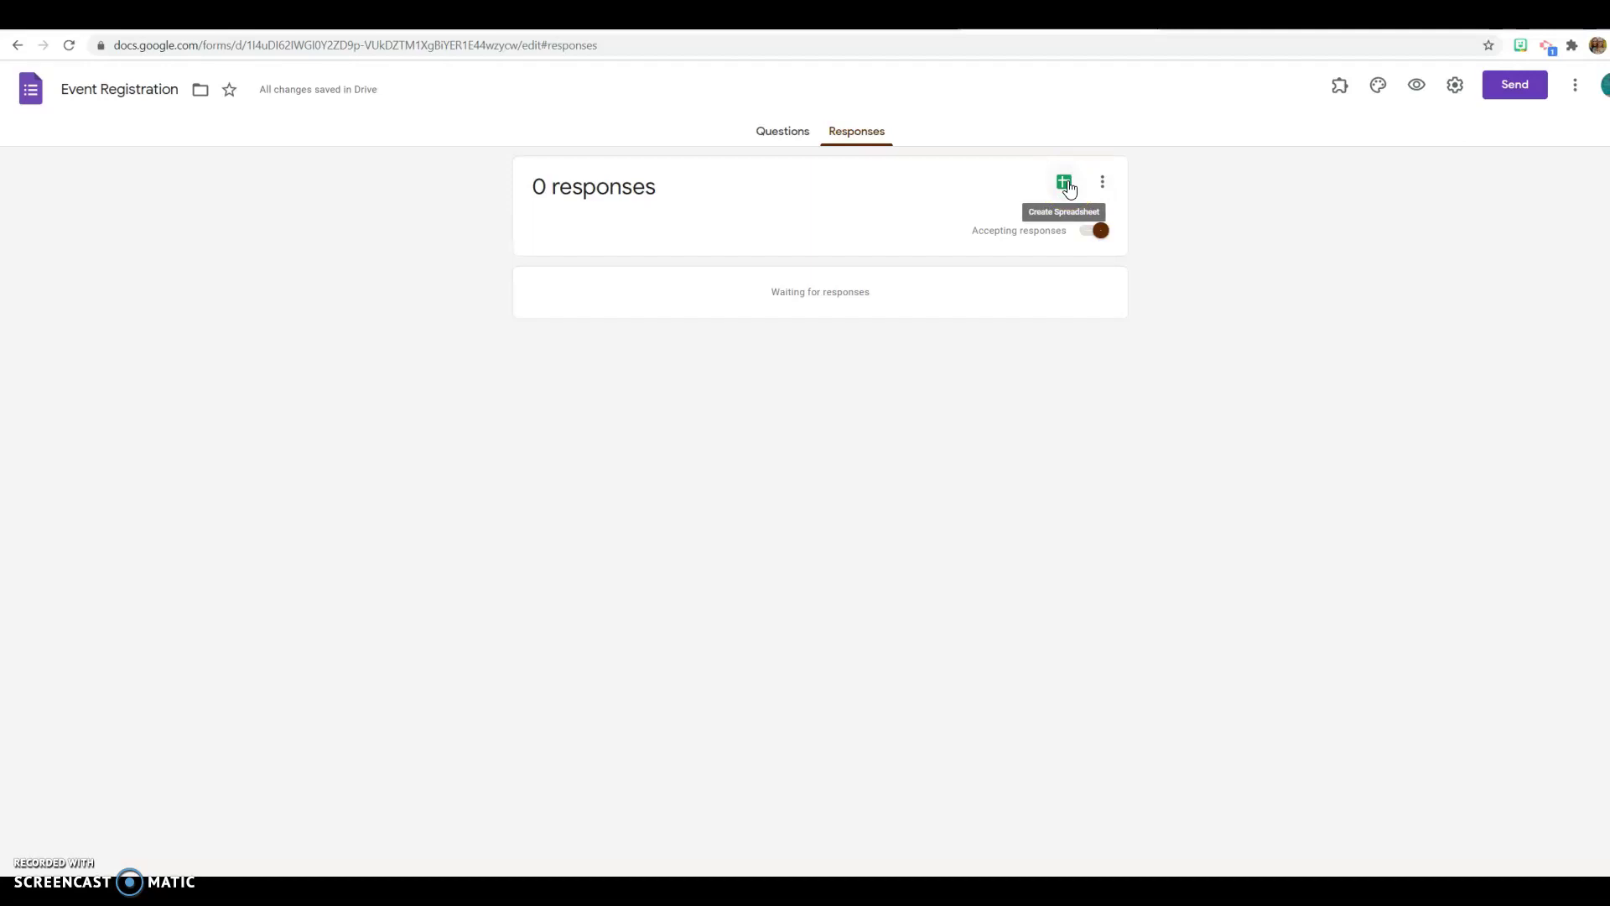
{"action": "left_click", "coordinate": [309, 211]}
Step: Open the February Webinar Registration form from the Recent forms list
{"action": "left_click", "coordinate": [838, 17]}
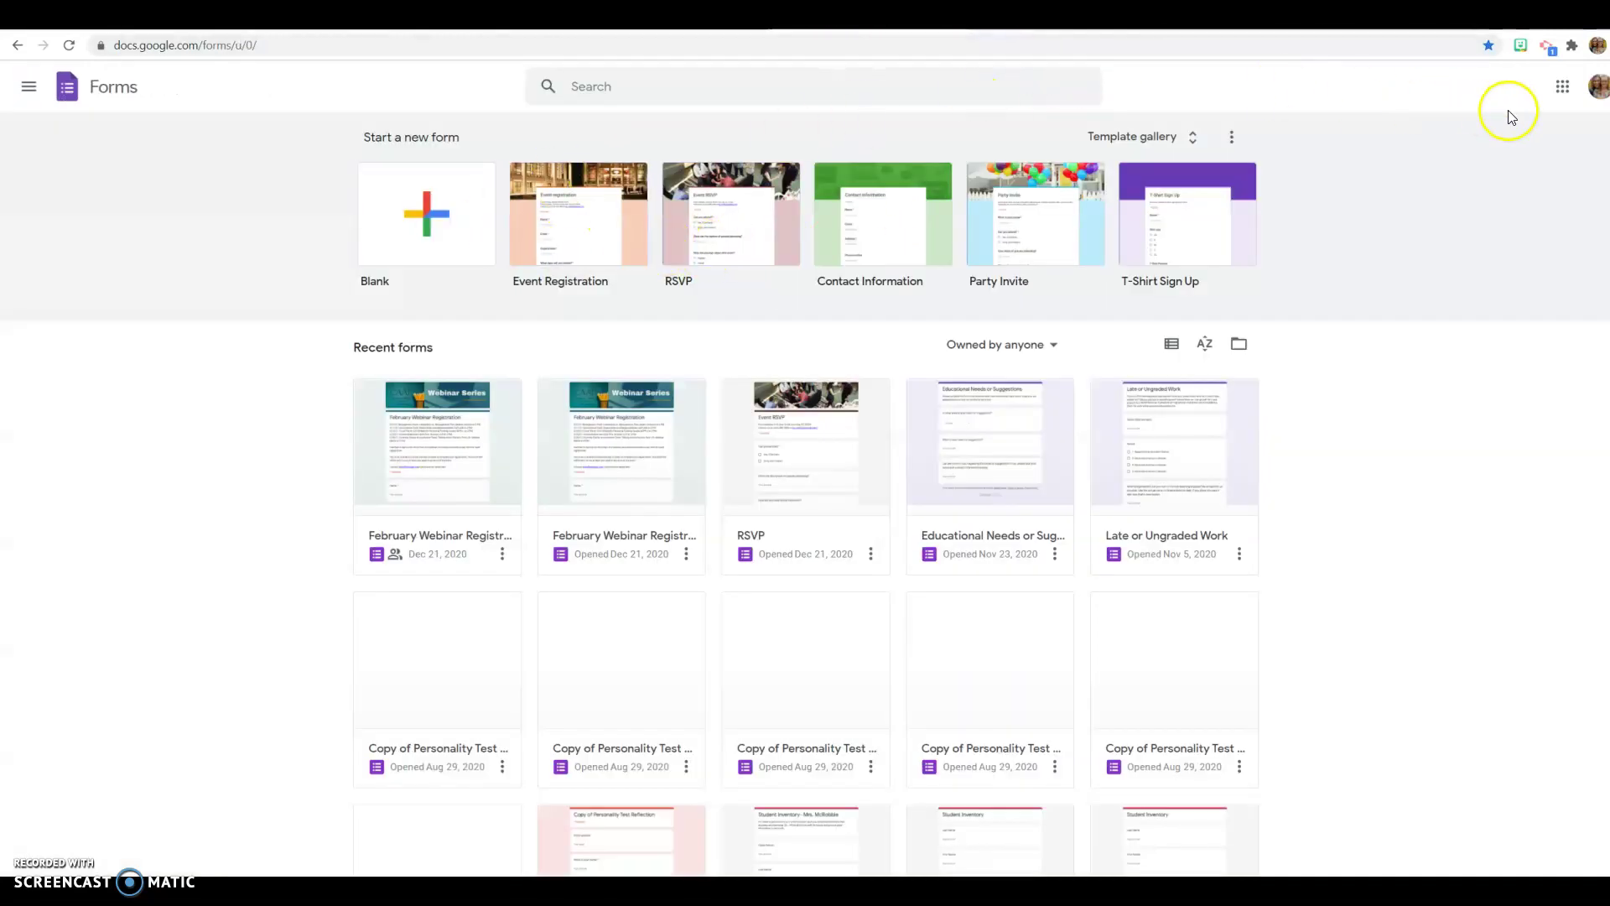
{"action": "left_click", "coordinate": [1215, 16]}
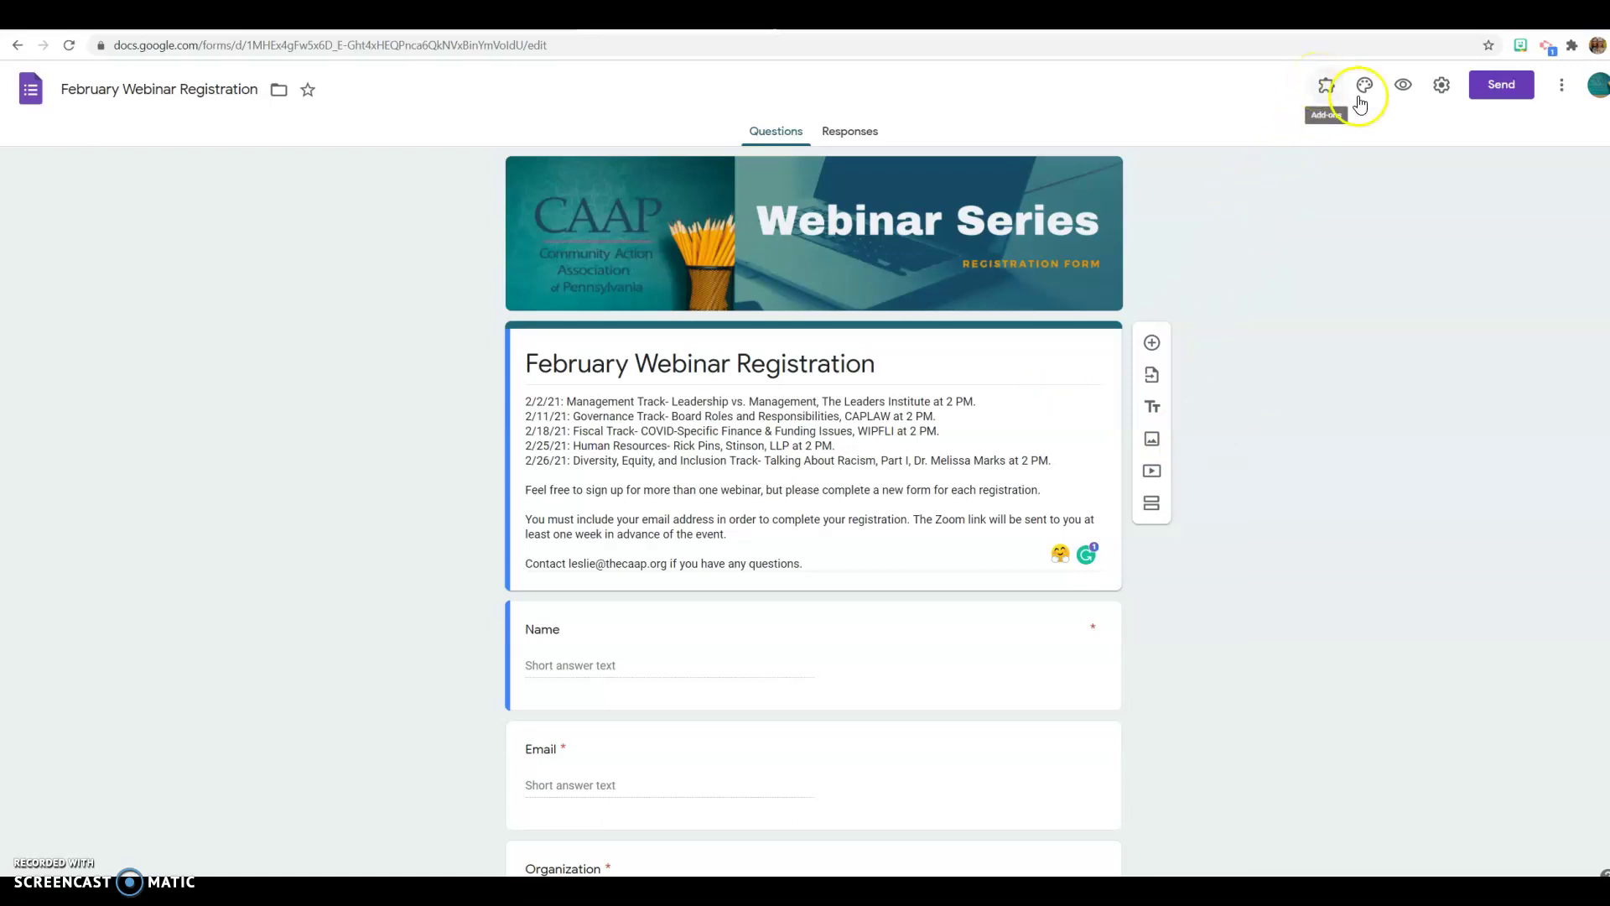
Step: Show the form's More actions menu and scroll through the webinar schedule and questions
{"action": "left_click", "coordinate": [1562, 85]}
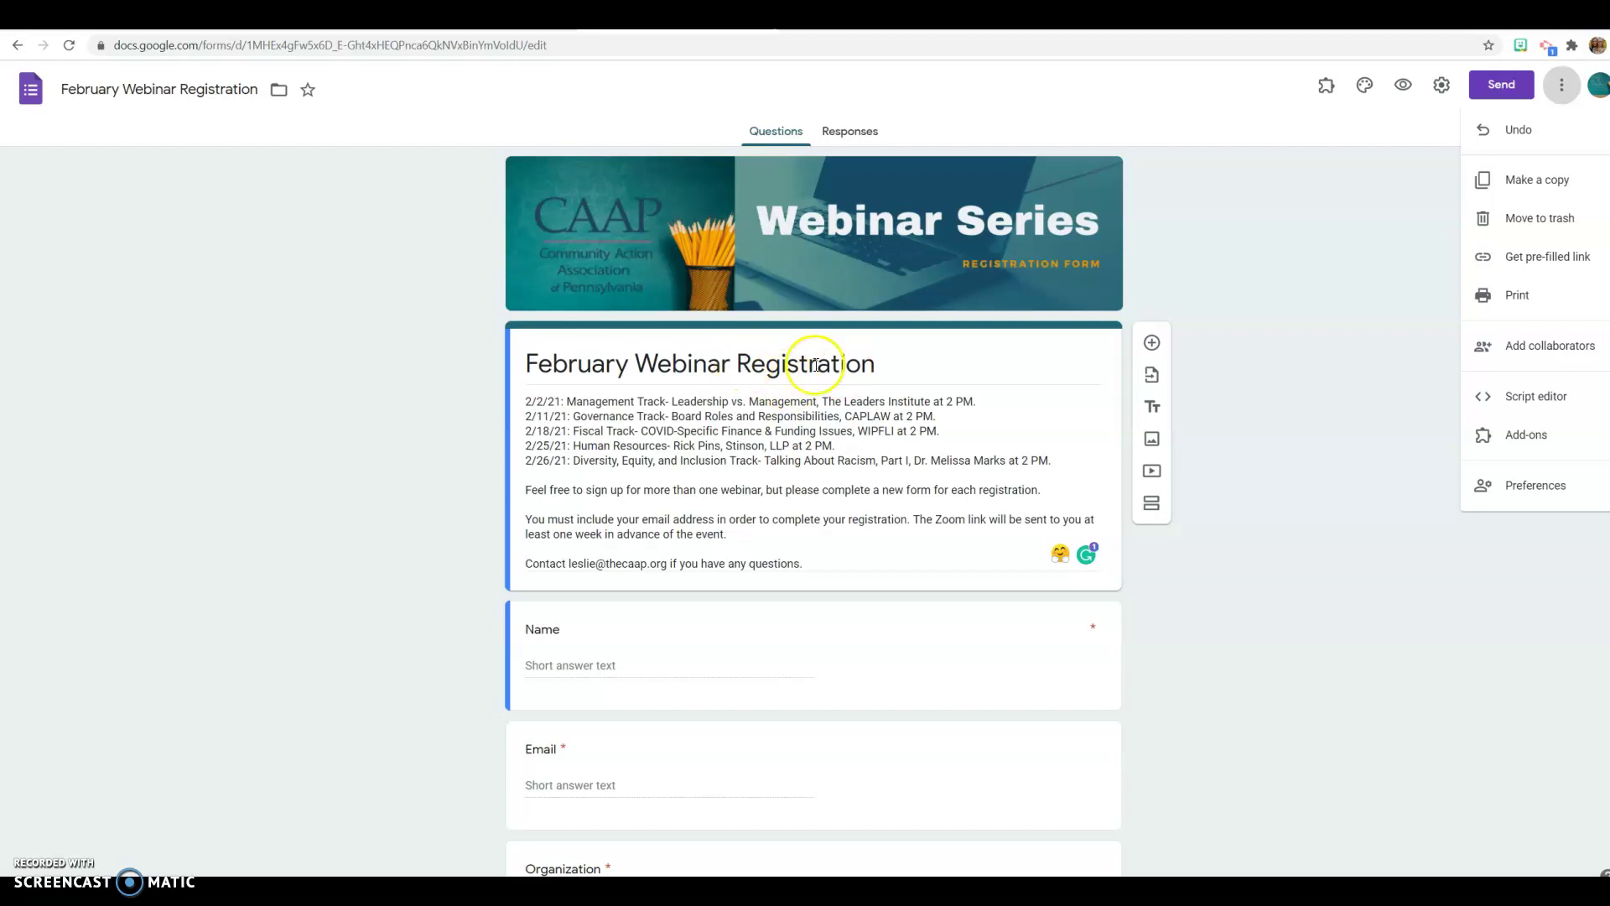
{"action": "scroll", "coordinate": [1384, 427], "scroll_direction": "down", "scroll_amount": 2}
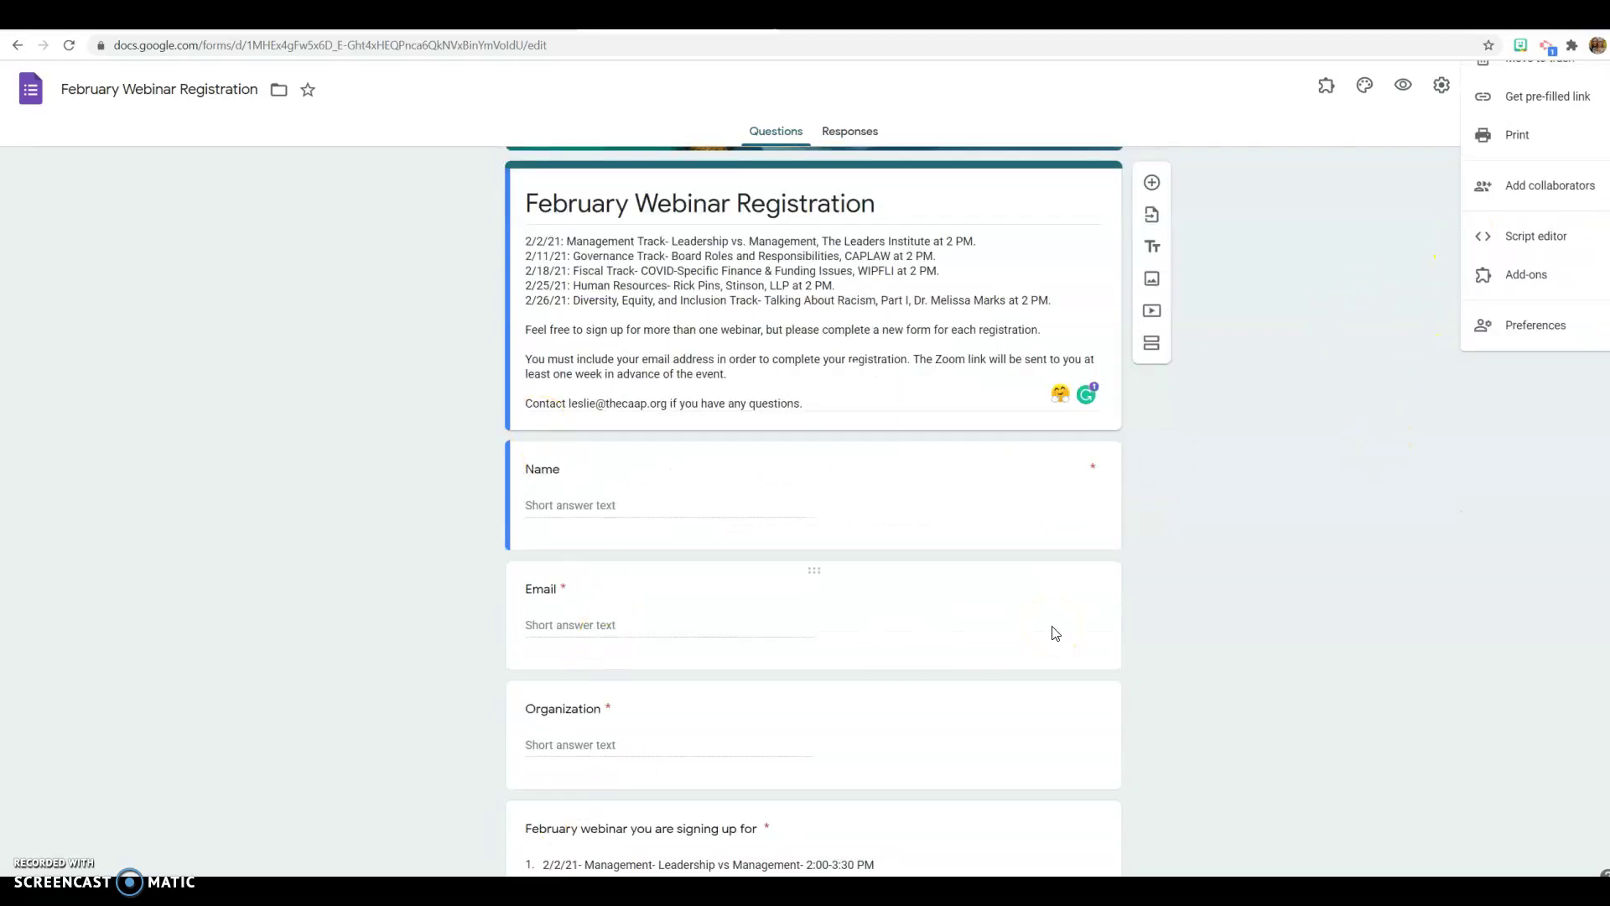
{"action": "scroll", "coordinate": [1055, 633], "scroll_direction": "down", "scroll_amount": 1}
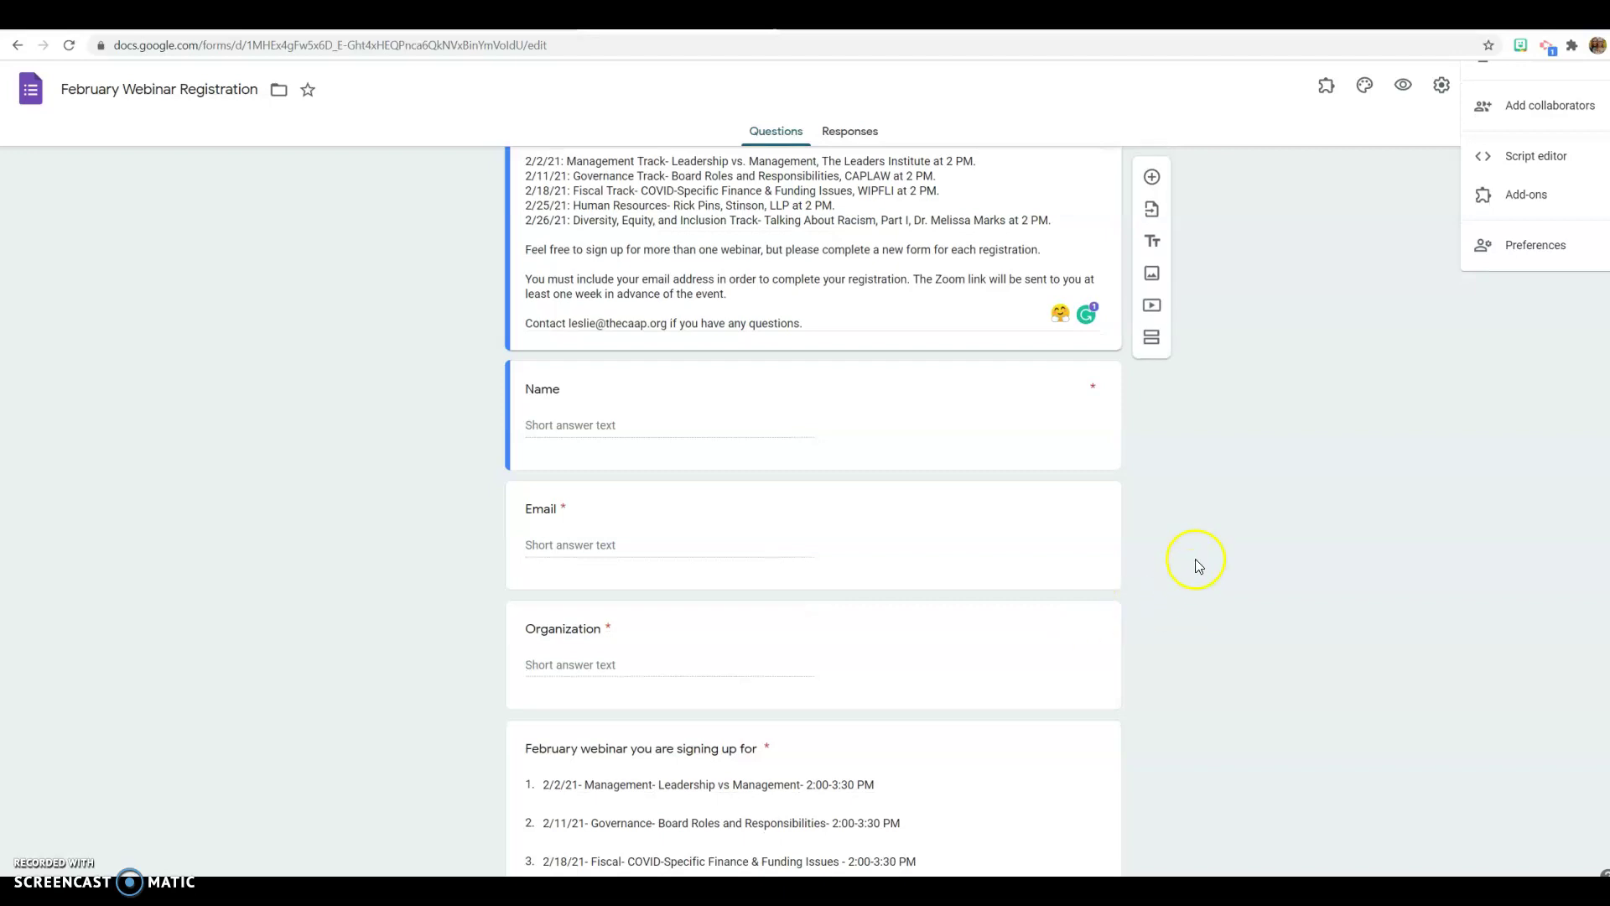
{"action": "scroll", "coordinate": [1195, 558], "scroll_direction": "down", "scroll_amount": 2}
{"action": "scroll", "coordinate": [1142, 547], "scroll_direction": "down", "scroll_amount": 1}
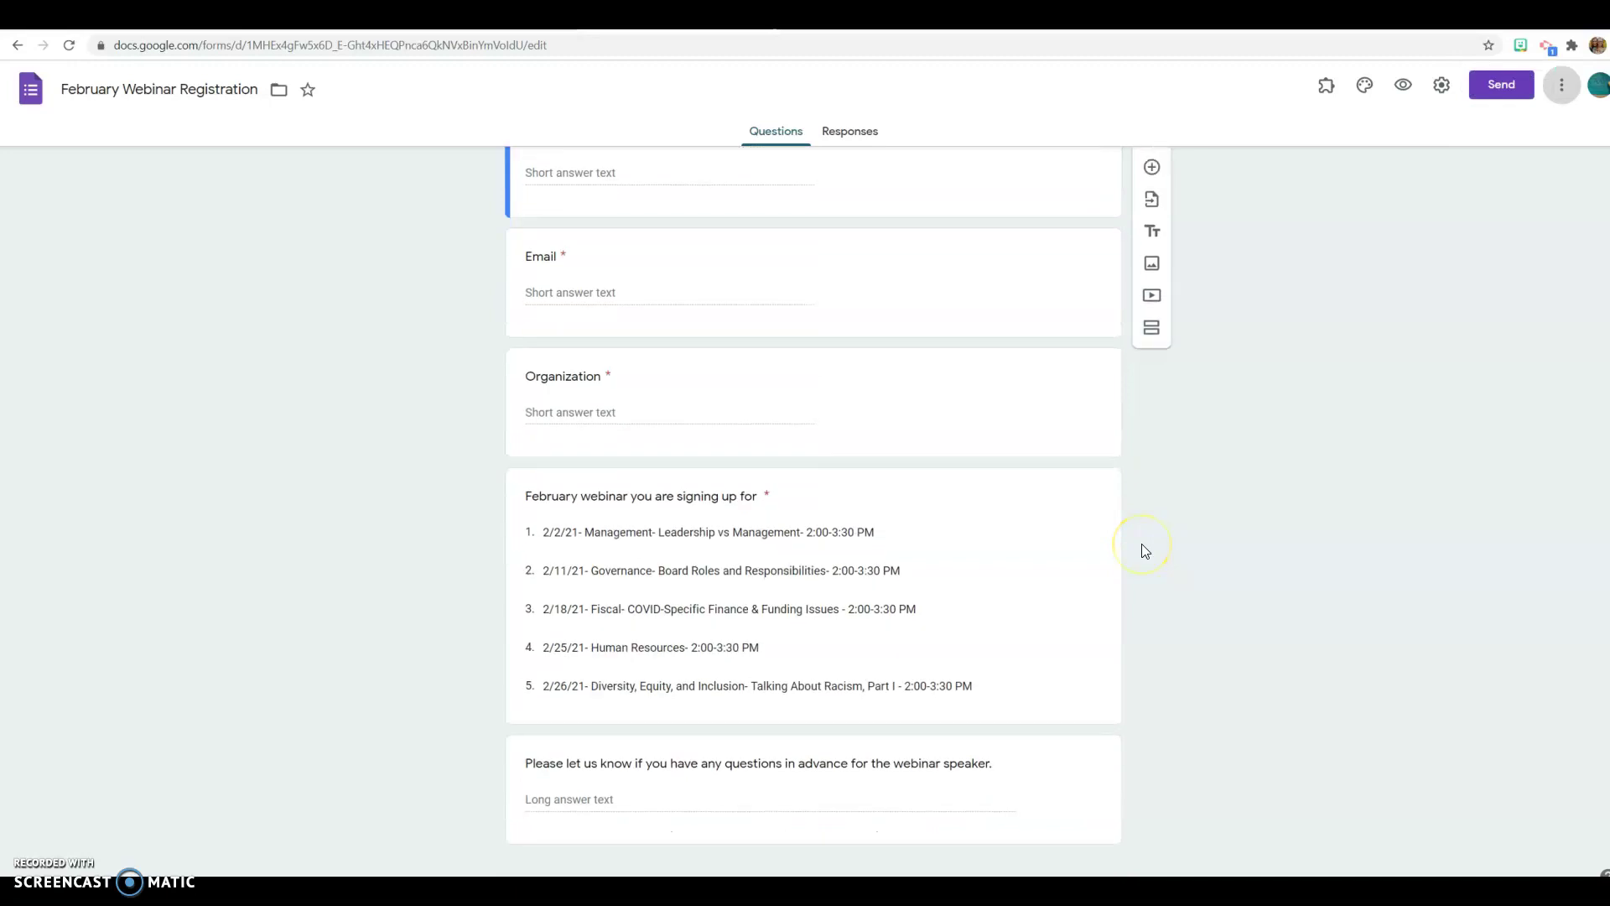
{"action": "scroll", "coordinate": [1140, 549], "scroll_direction": "up", "scroll_amount": 5}
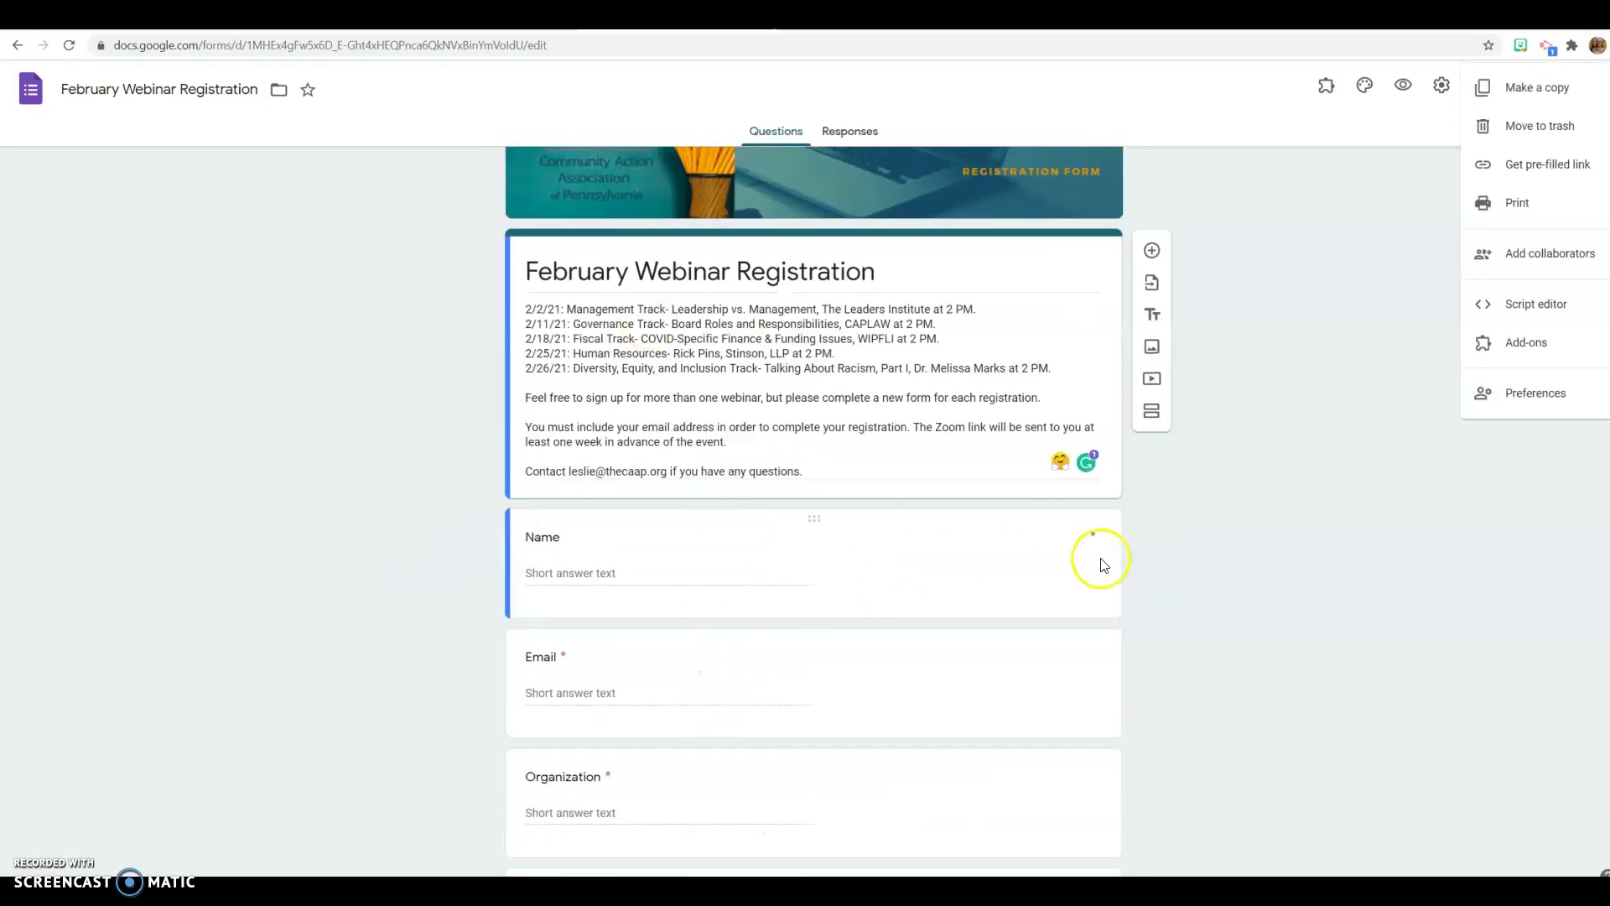
{"action": "scroll", "coordinate": [1101, 563], "scroll_direction": "up", "scroll_amount": 1}
Step: Close the menu, view the webinar's 0 responses, and go back to the Forms home
{"action": "left_click", "coordinate": [871, 134]}
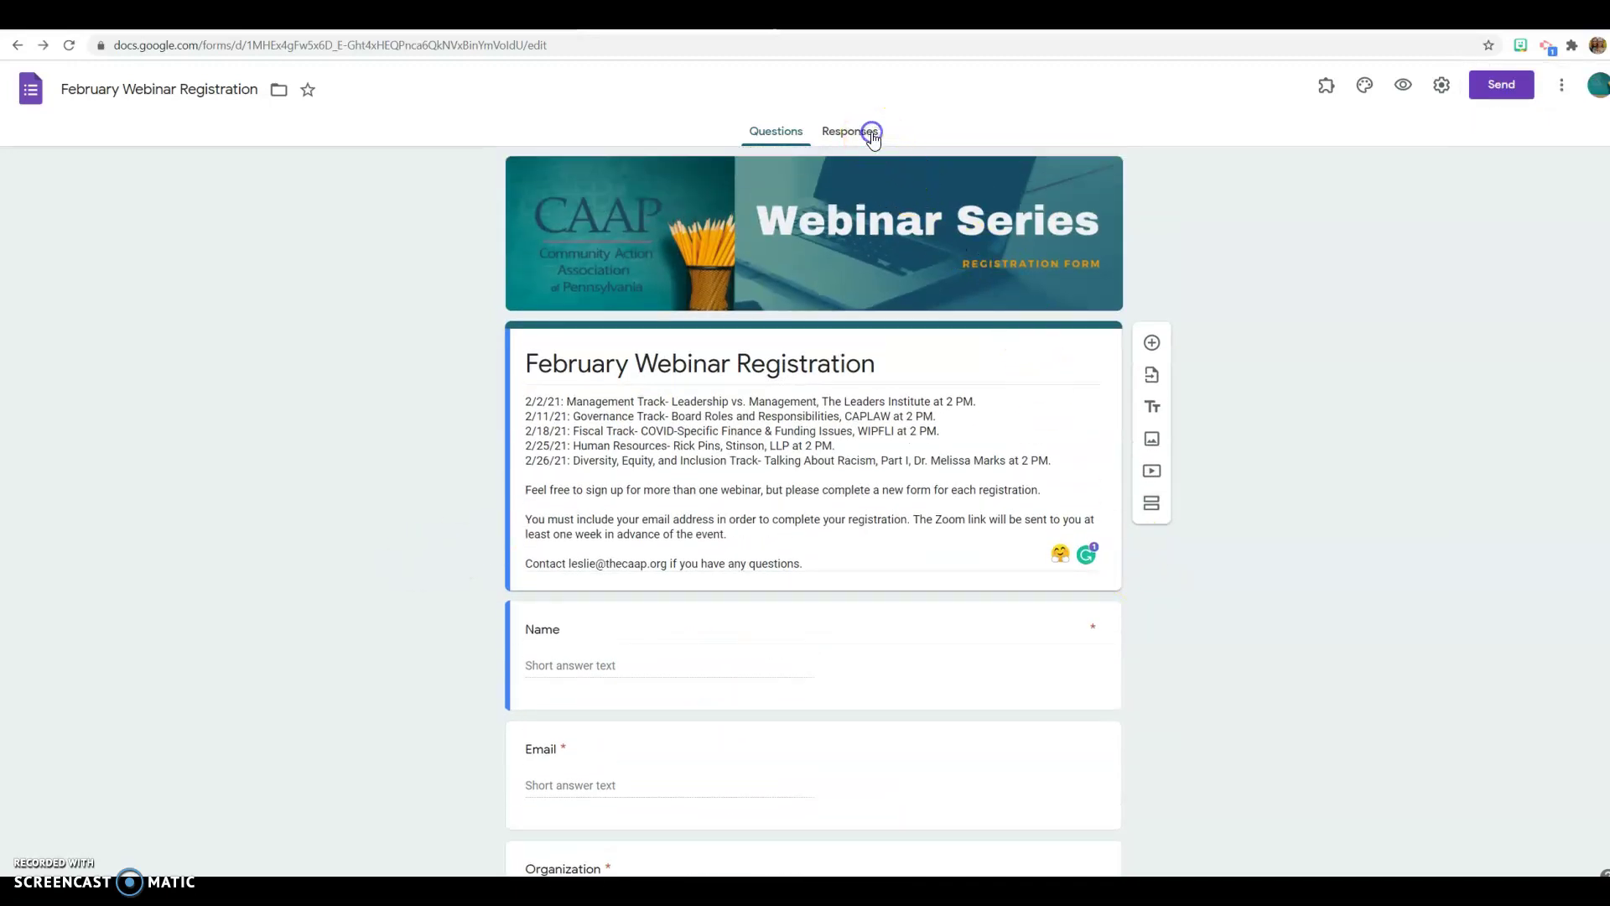
{"action": "left_click", "coordinate": [870, 140]}
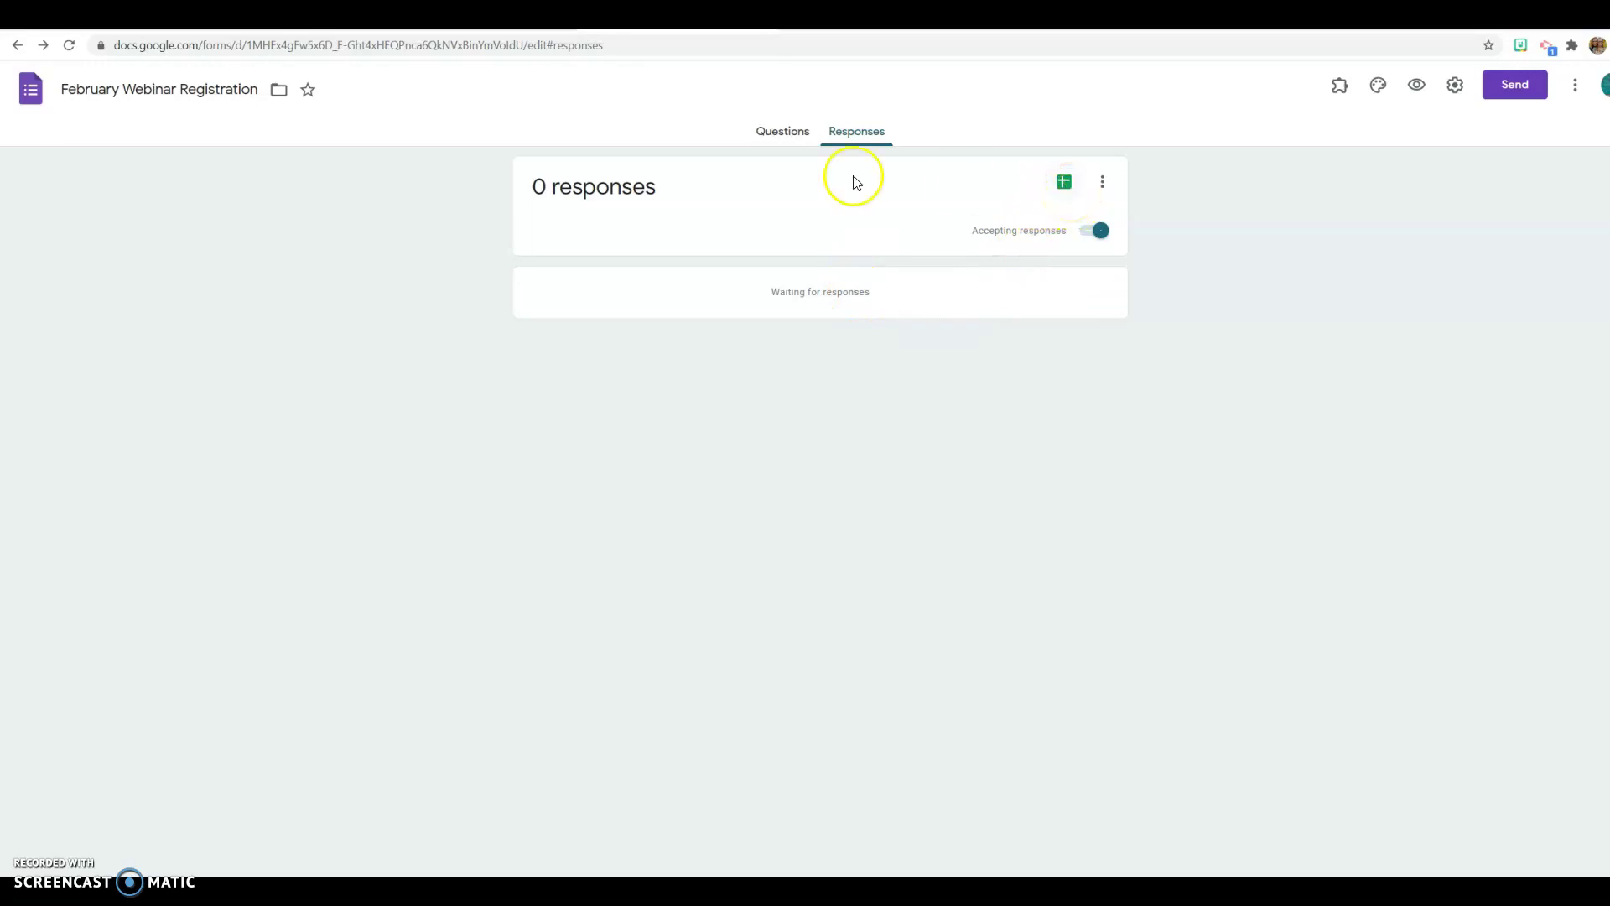
{"action": "left_click", "coordinate": [12, 47]}
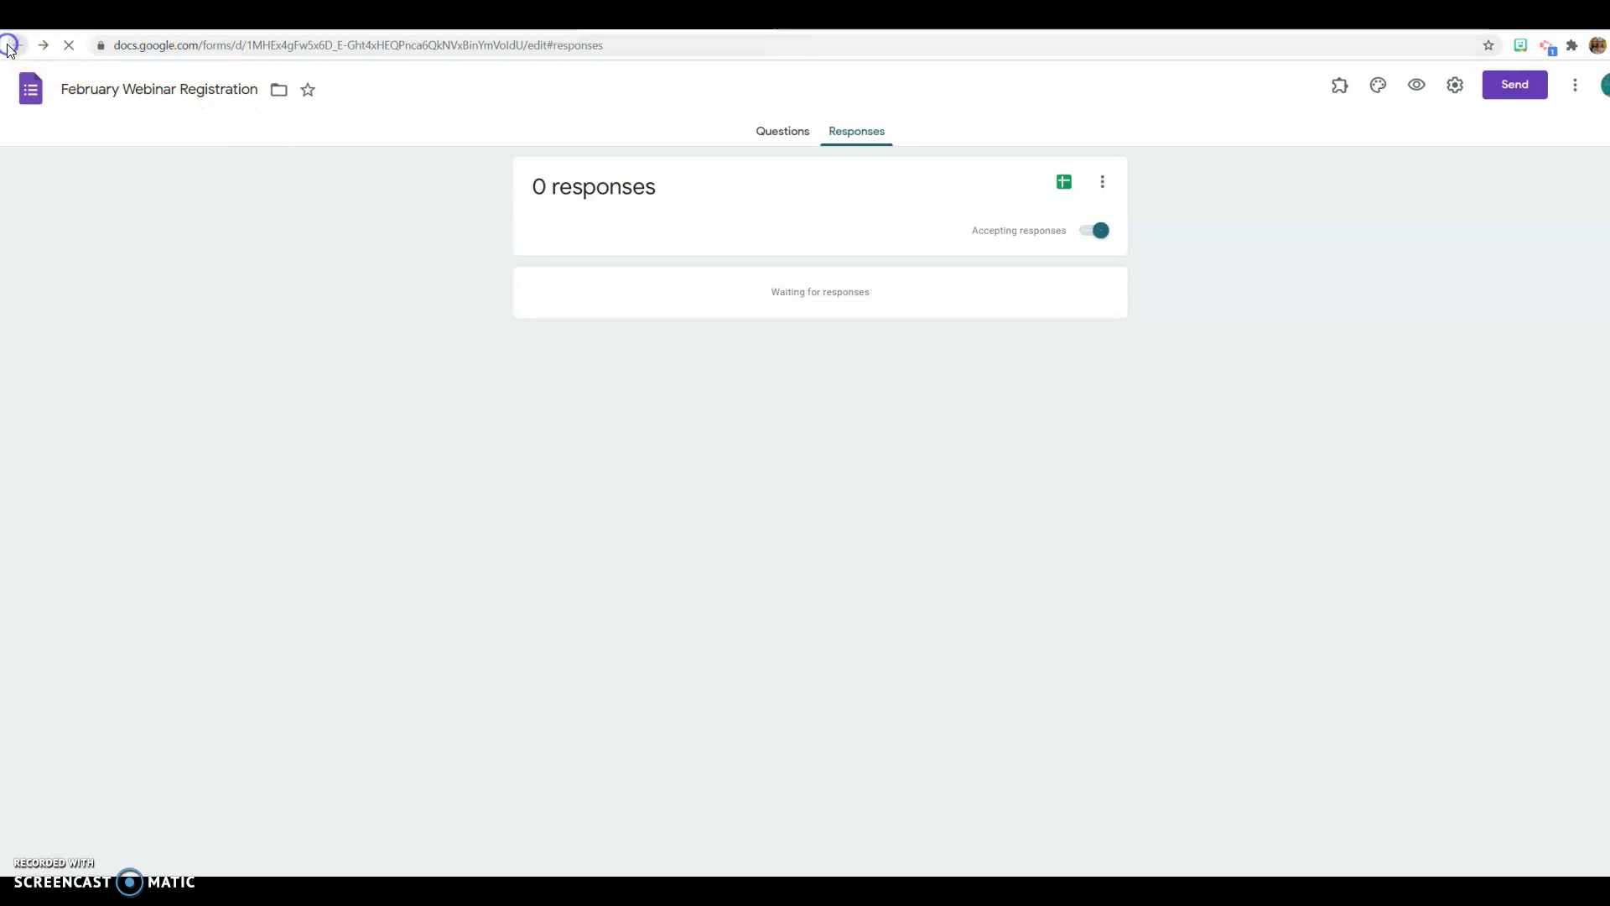
Step: Create a blank form titled 'Party Sign-Up' and confirm its file name matches
{"action": "left_click", "coordinate": [422, 220]}
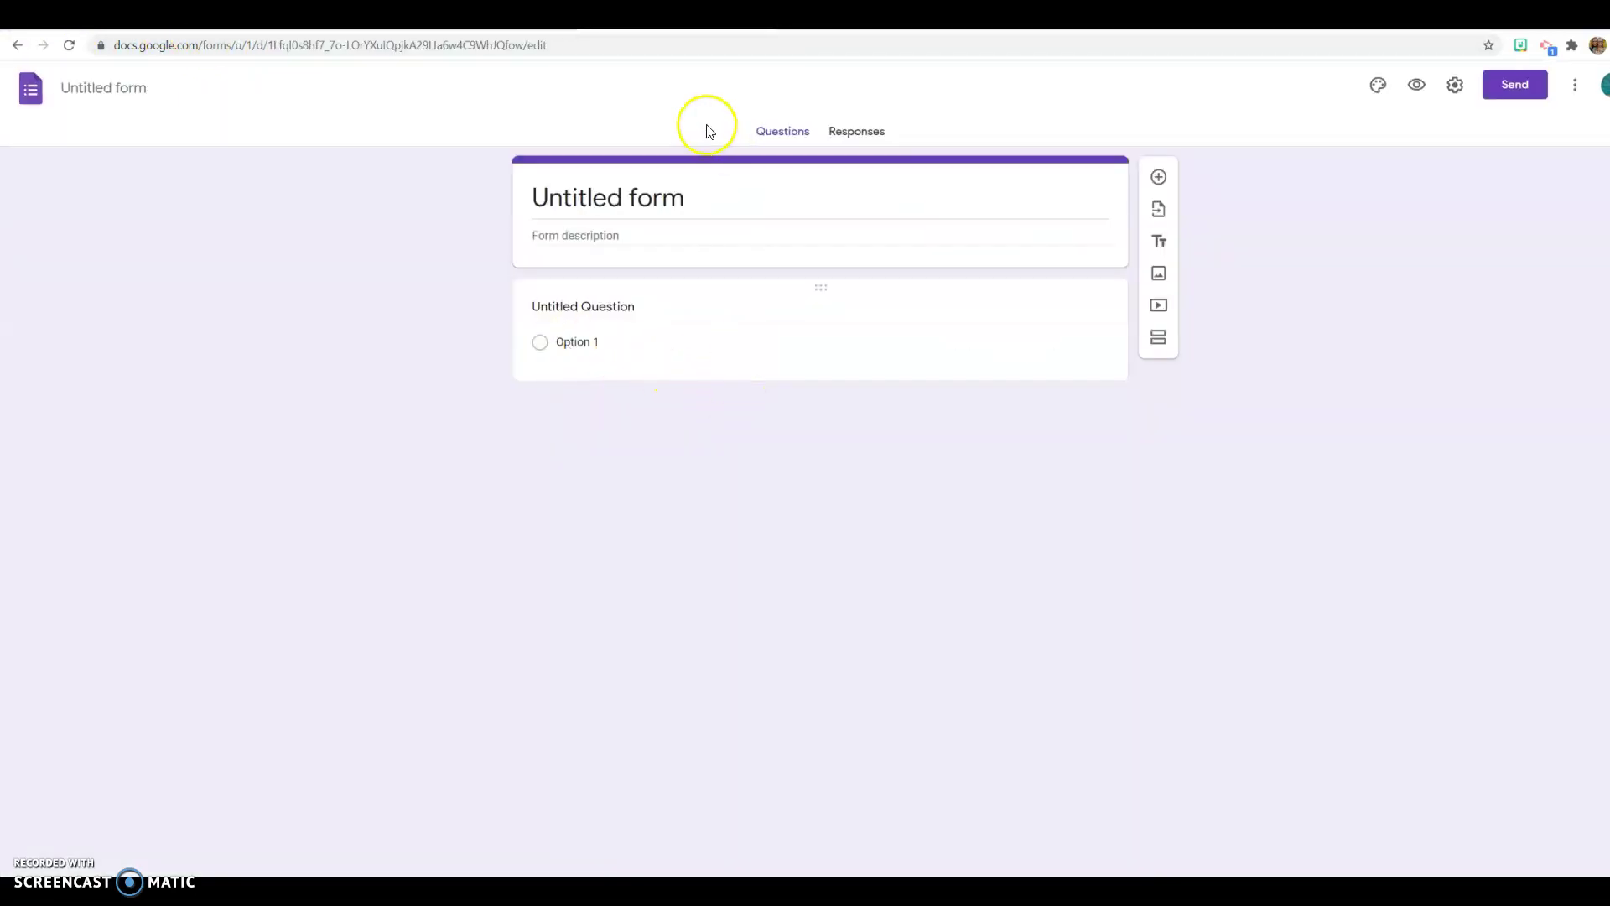
{"action": "left_click", "coordinate": [702, 197]}
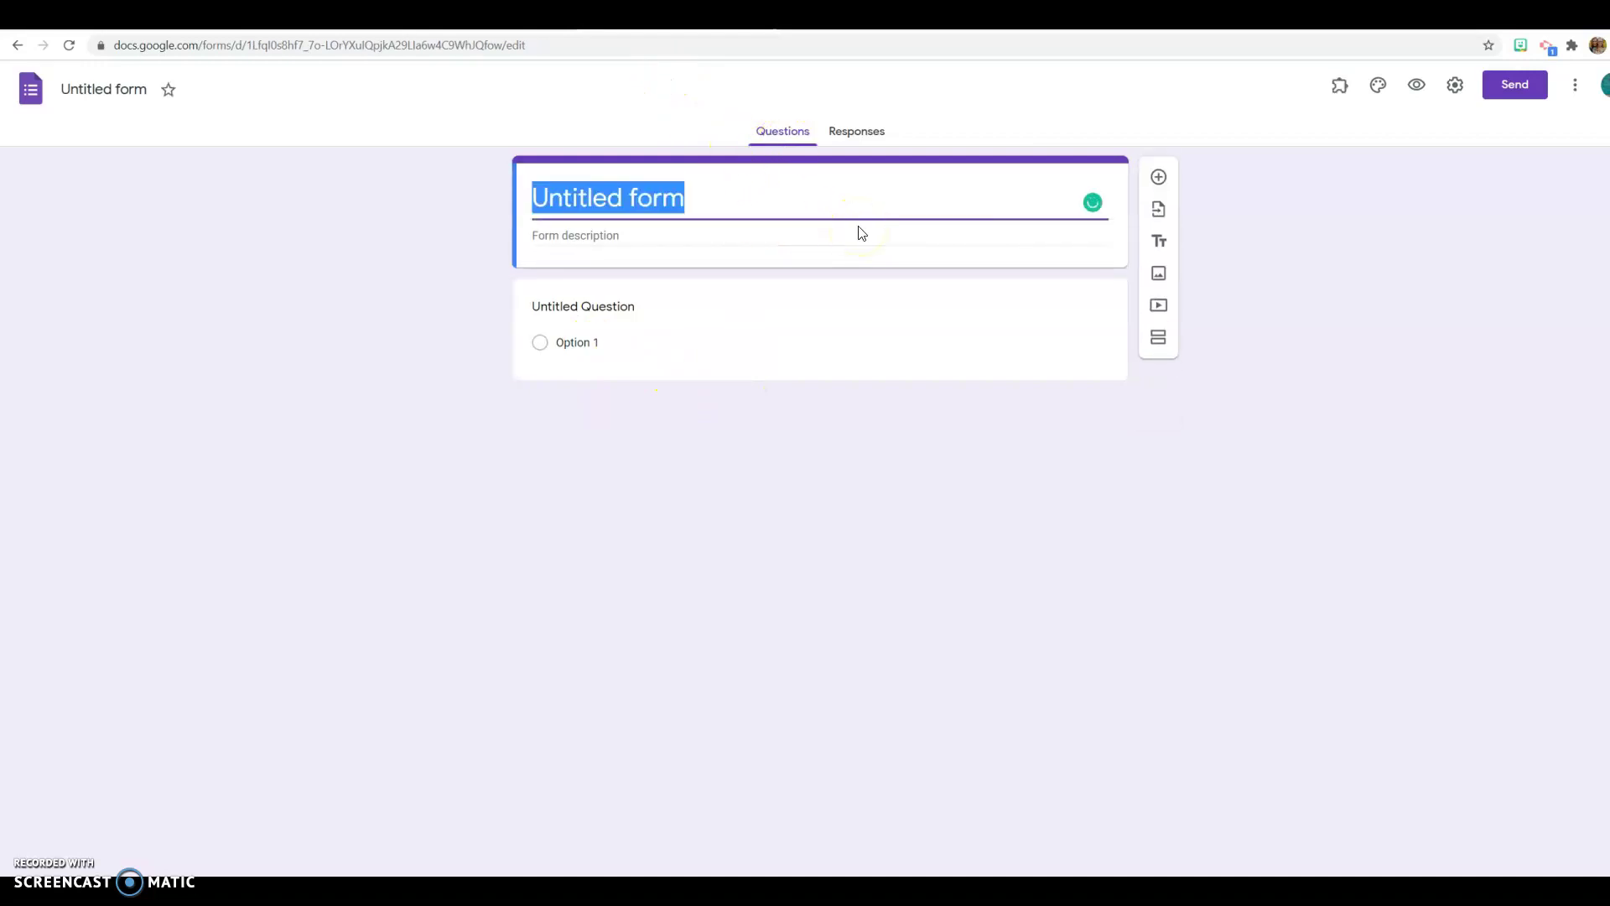
{"action": "type", "text": "Party Sign-Up"}
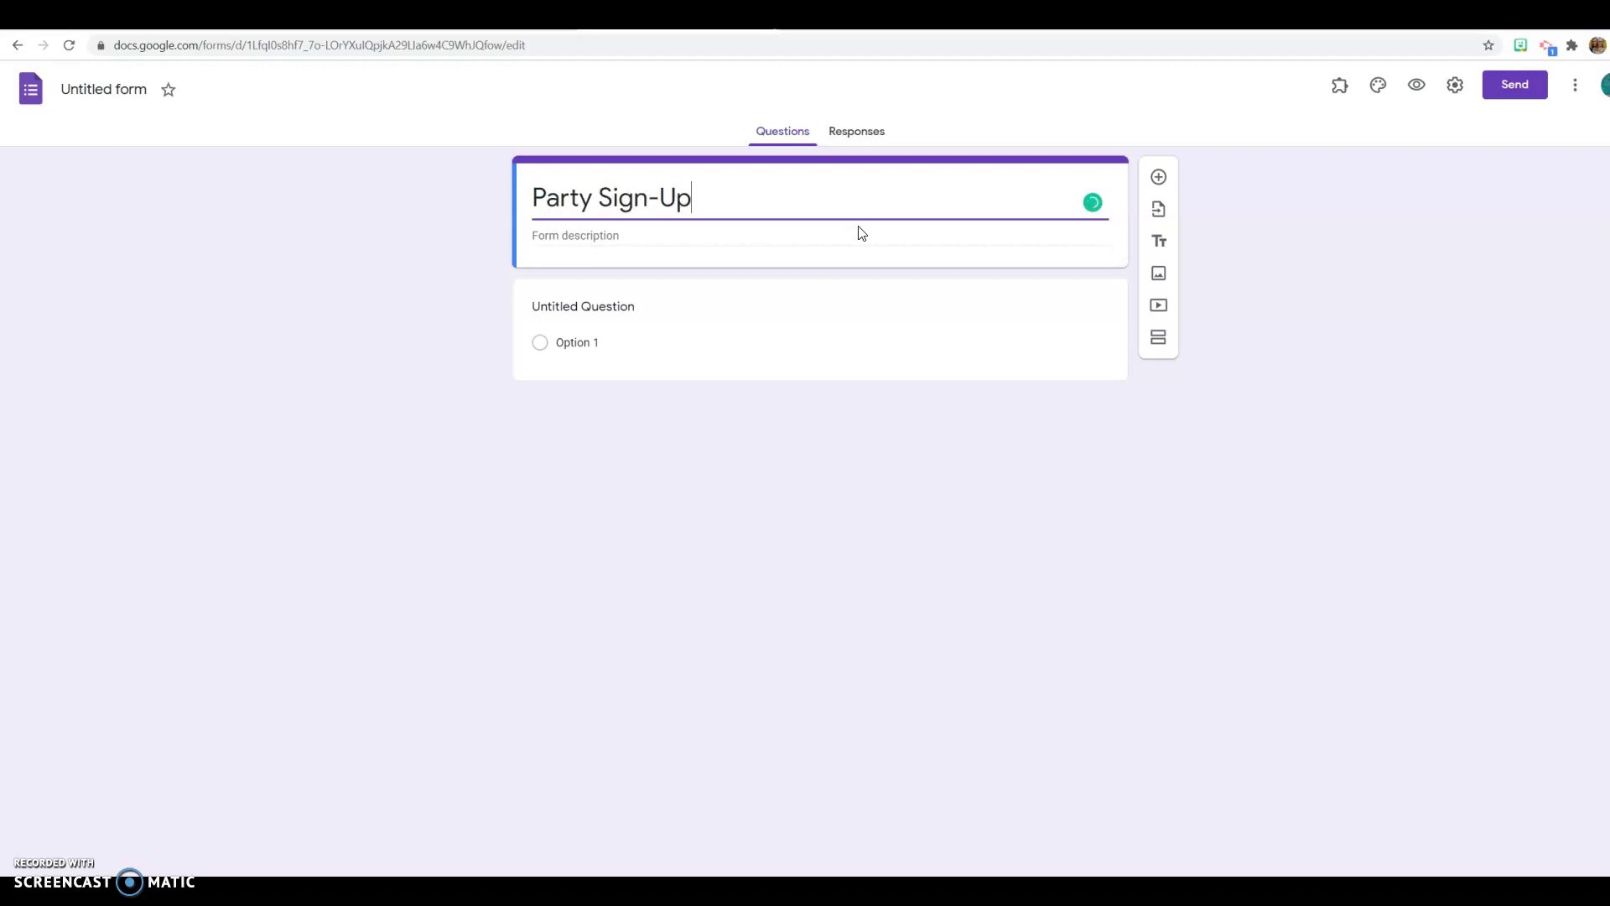
{"action": "left_click", "coordinate": [713, 338]}
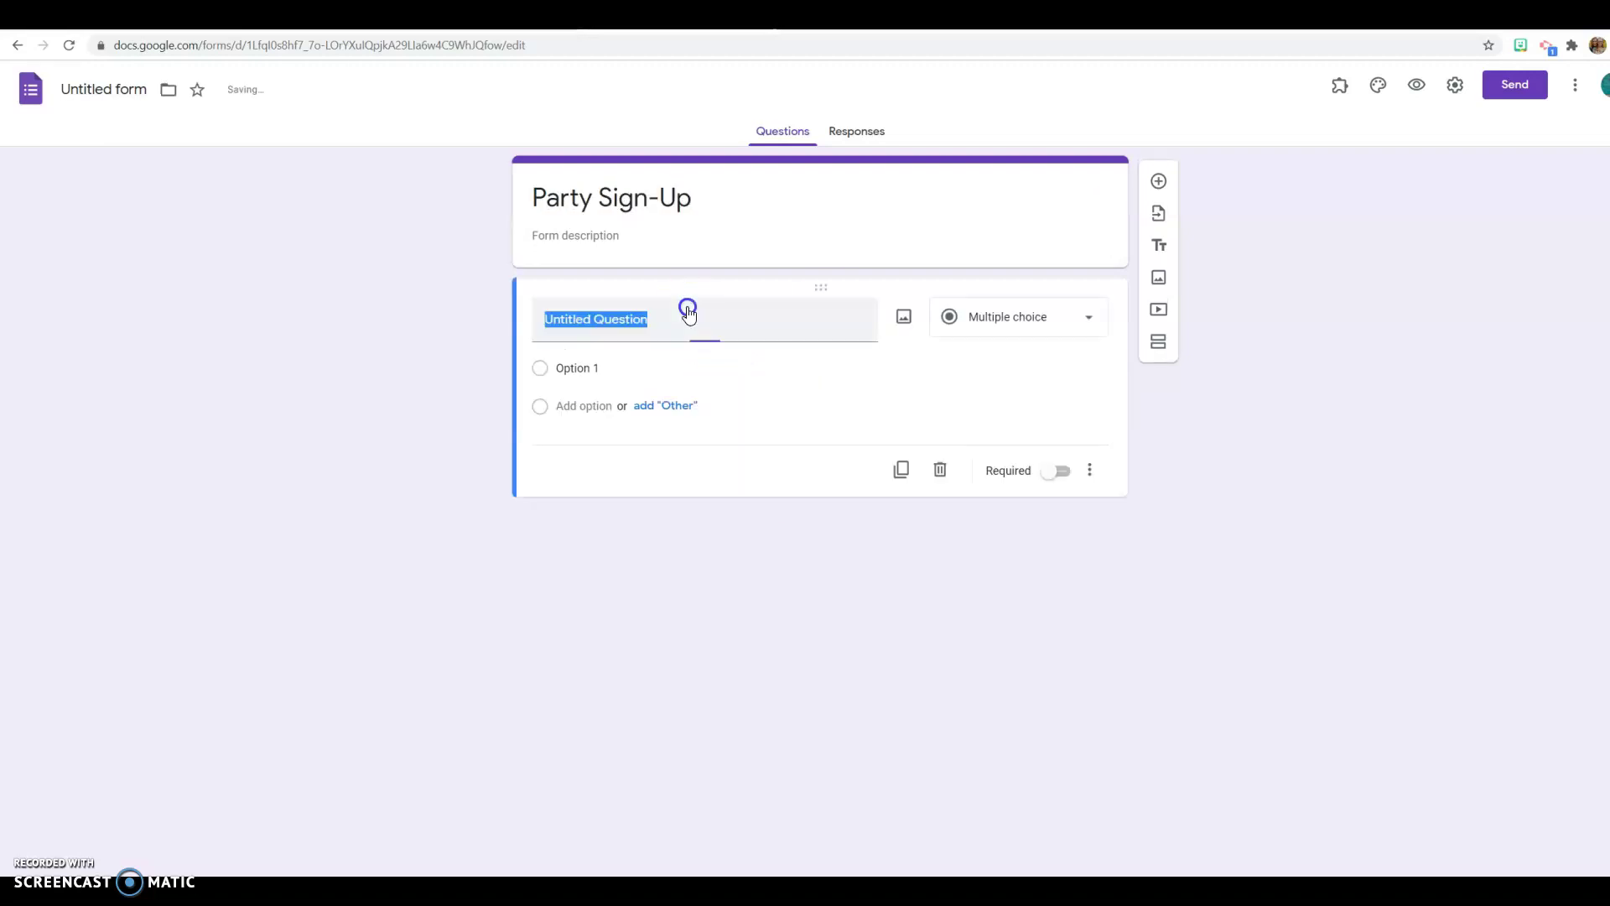
{"action": "left_click", "coordinate": [919, 304]}
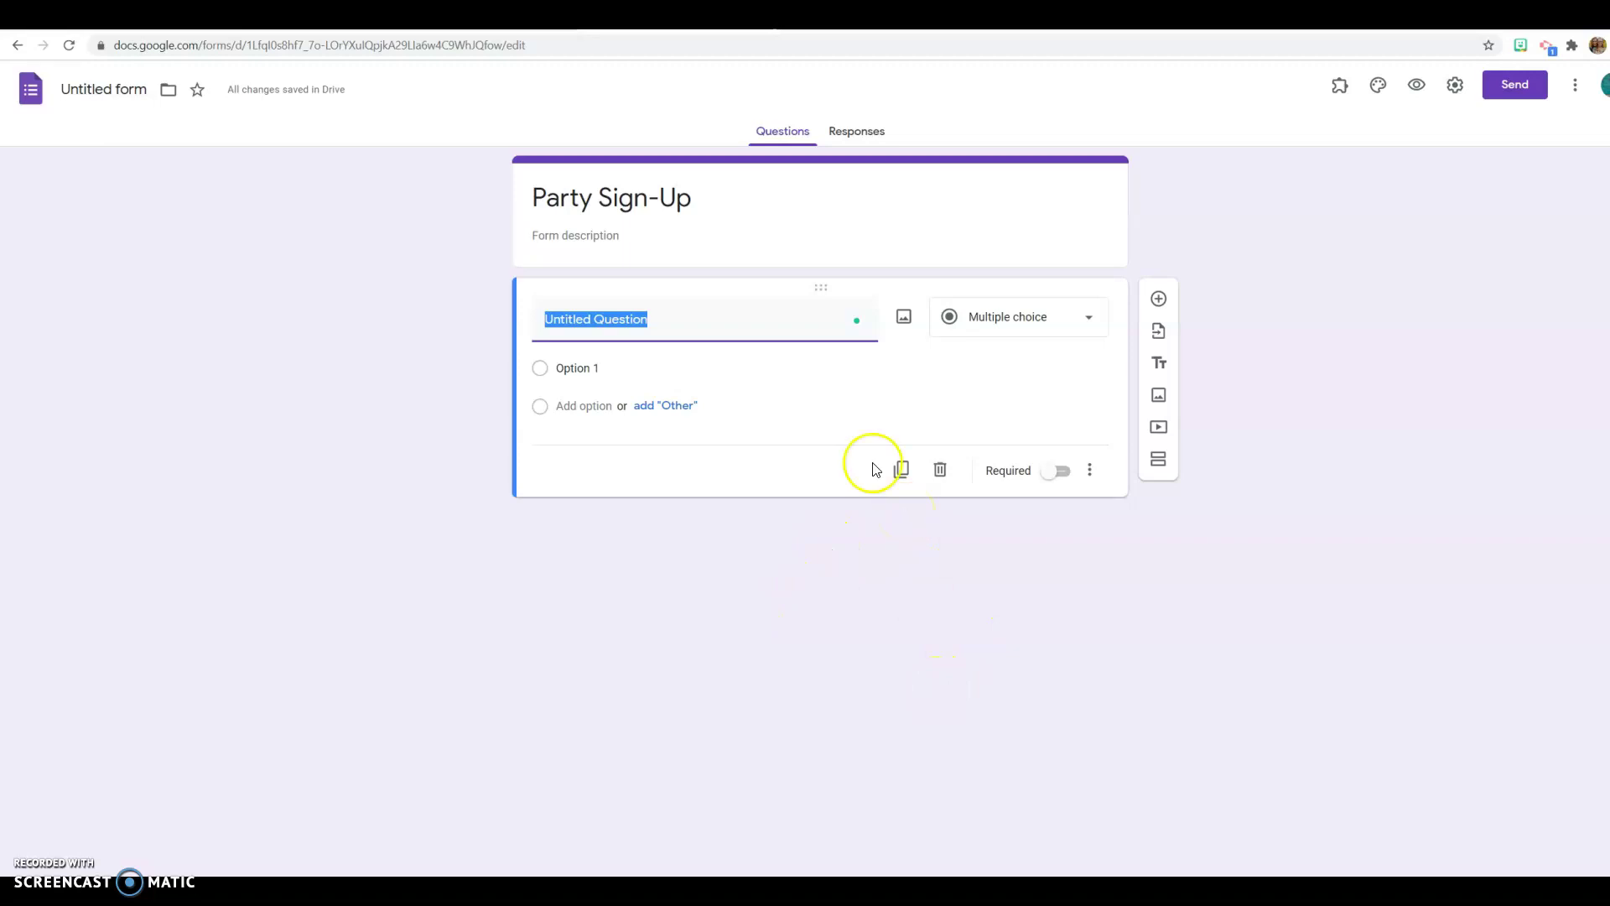
{"action": "left_click", "coordinate": [133, 89]}
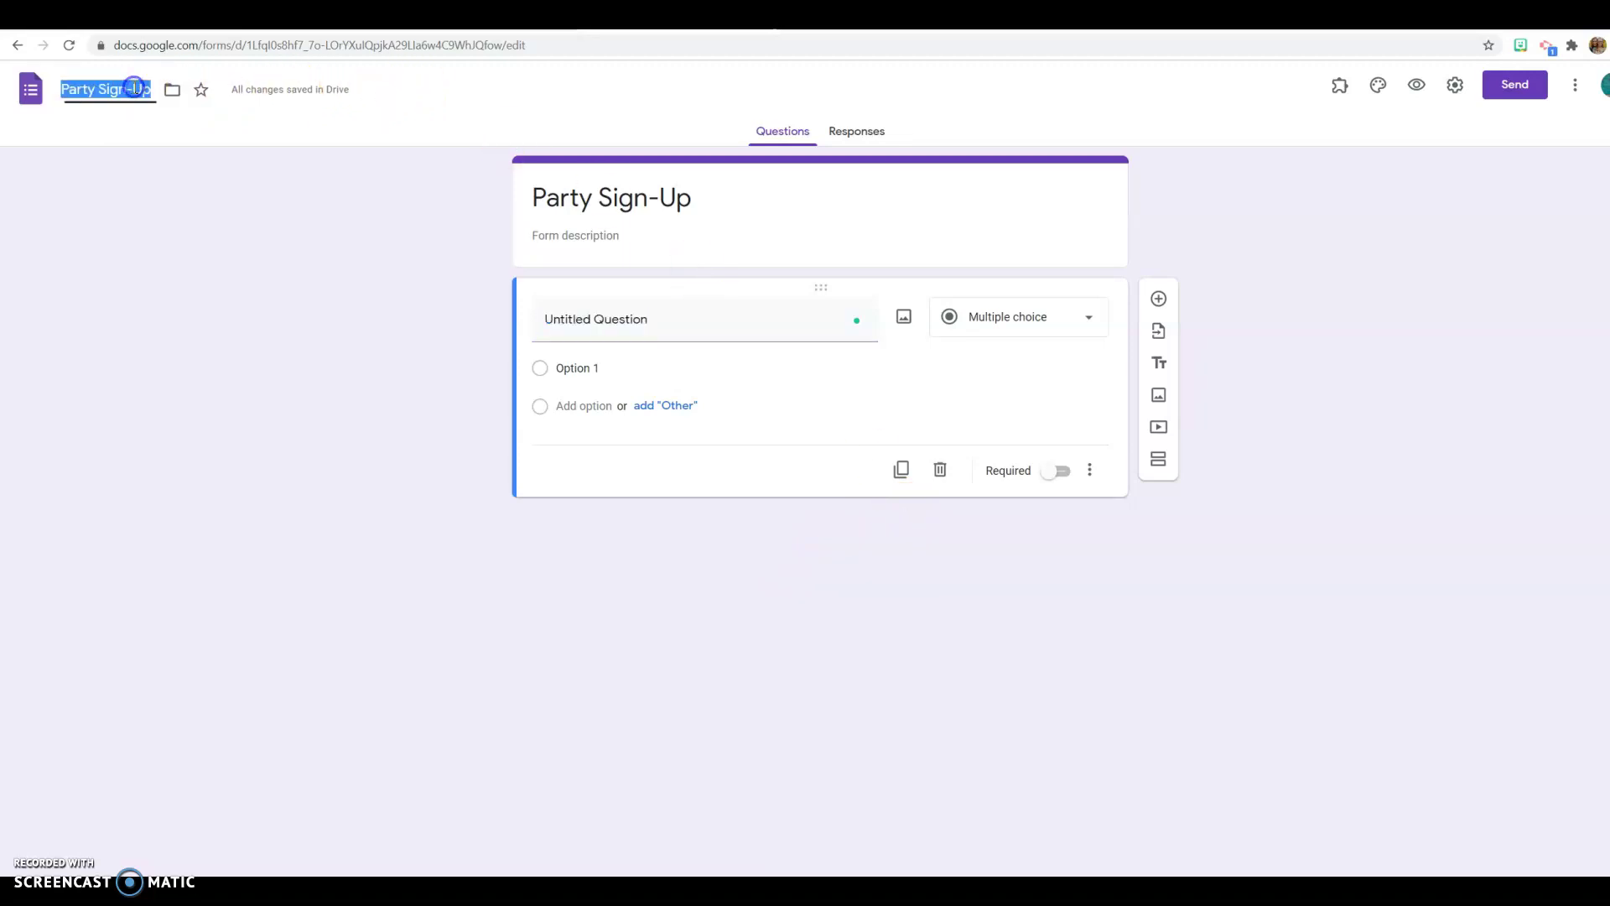
{"action": "left_click", "coordinate": [67, 219]}
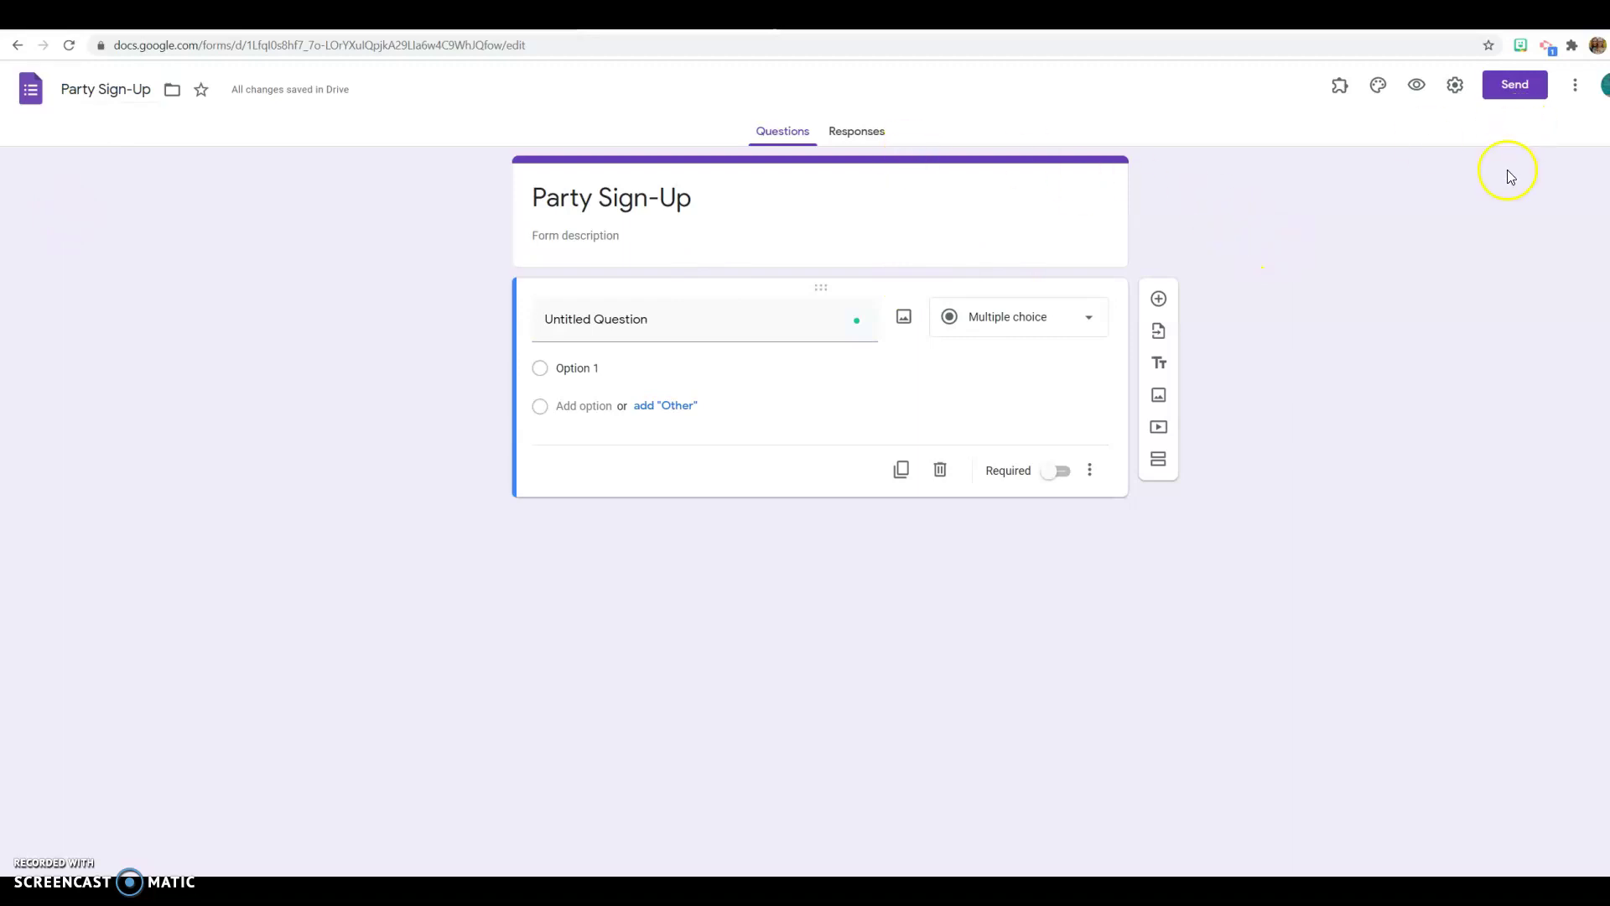
Step: Preview Party Sign-Up, select its live URL, then return to the Forms home
{"action": "left_click", "coordinate": [1413, 94]}
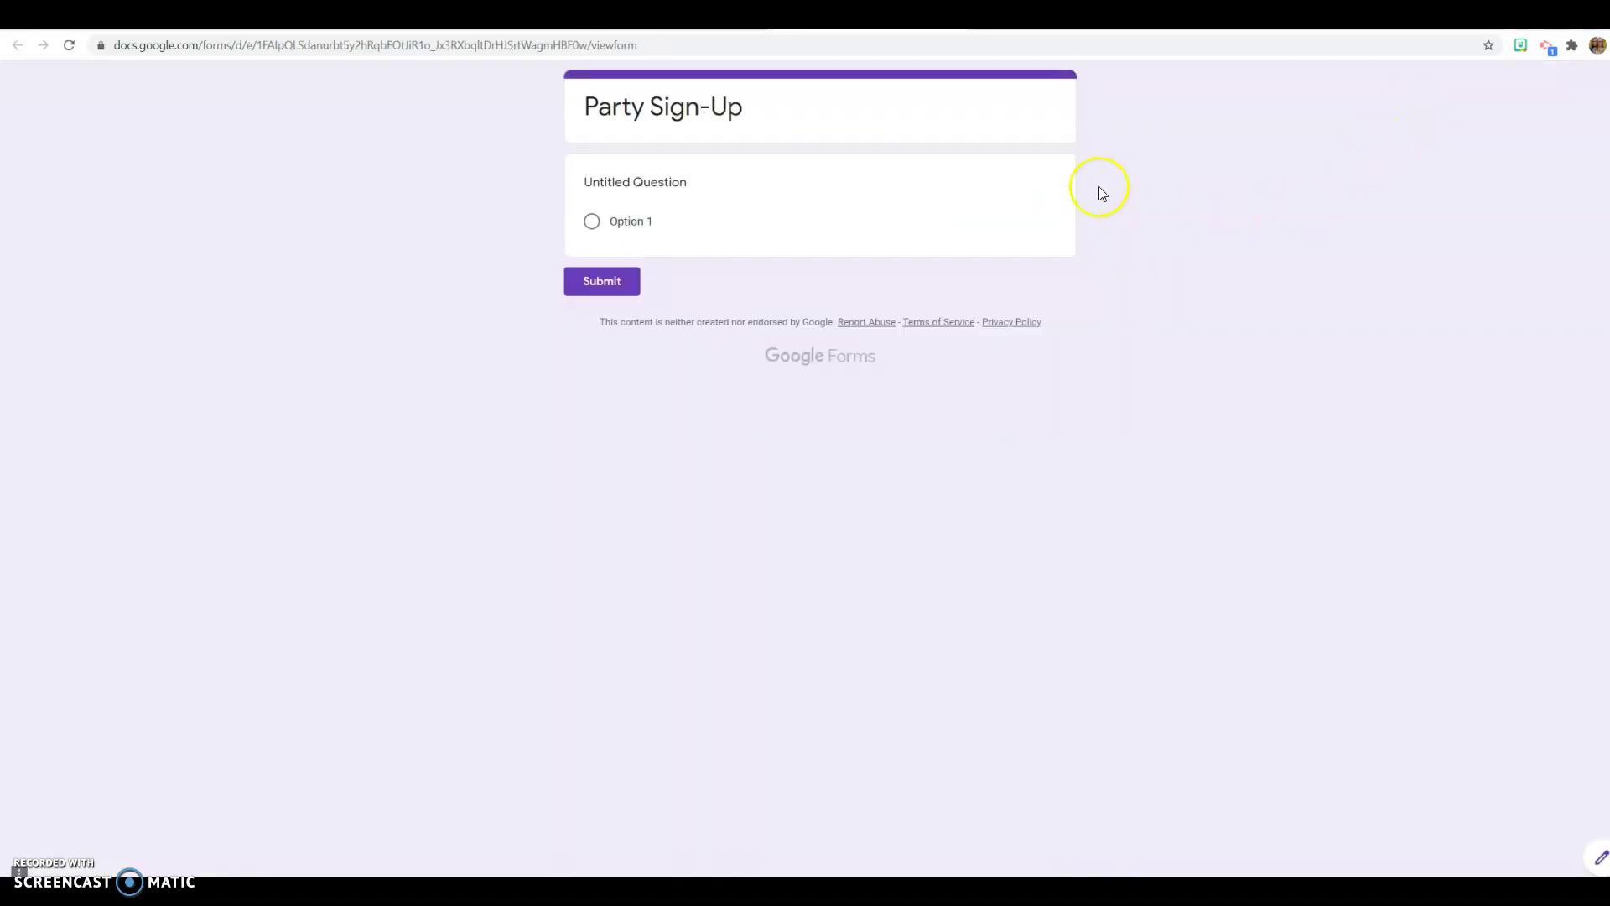
{"action": "left_click", "coordinate": [754, 48]}
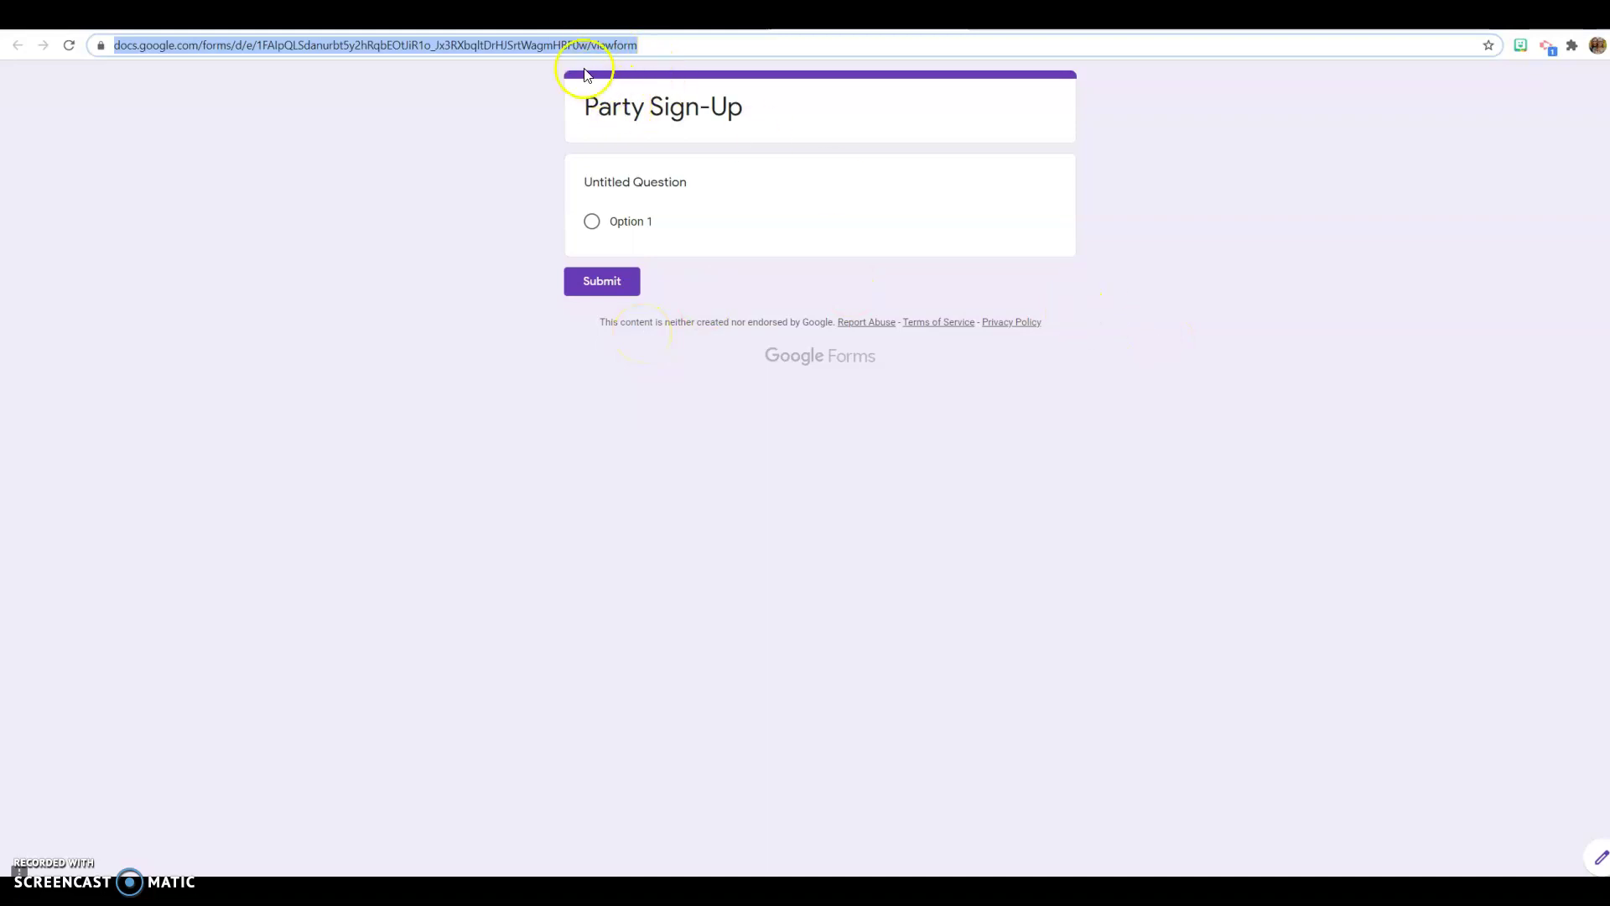
{"action": "left_click", "coordinate": [641, 17]}
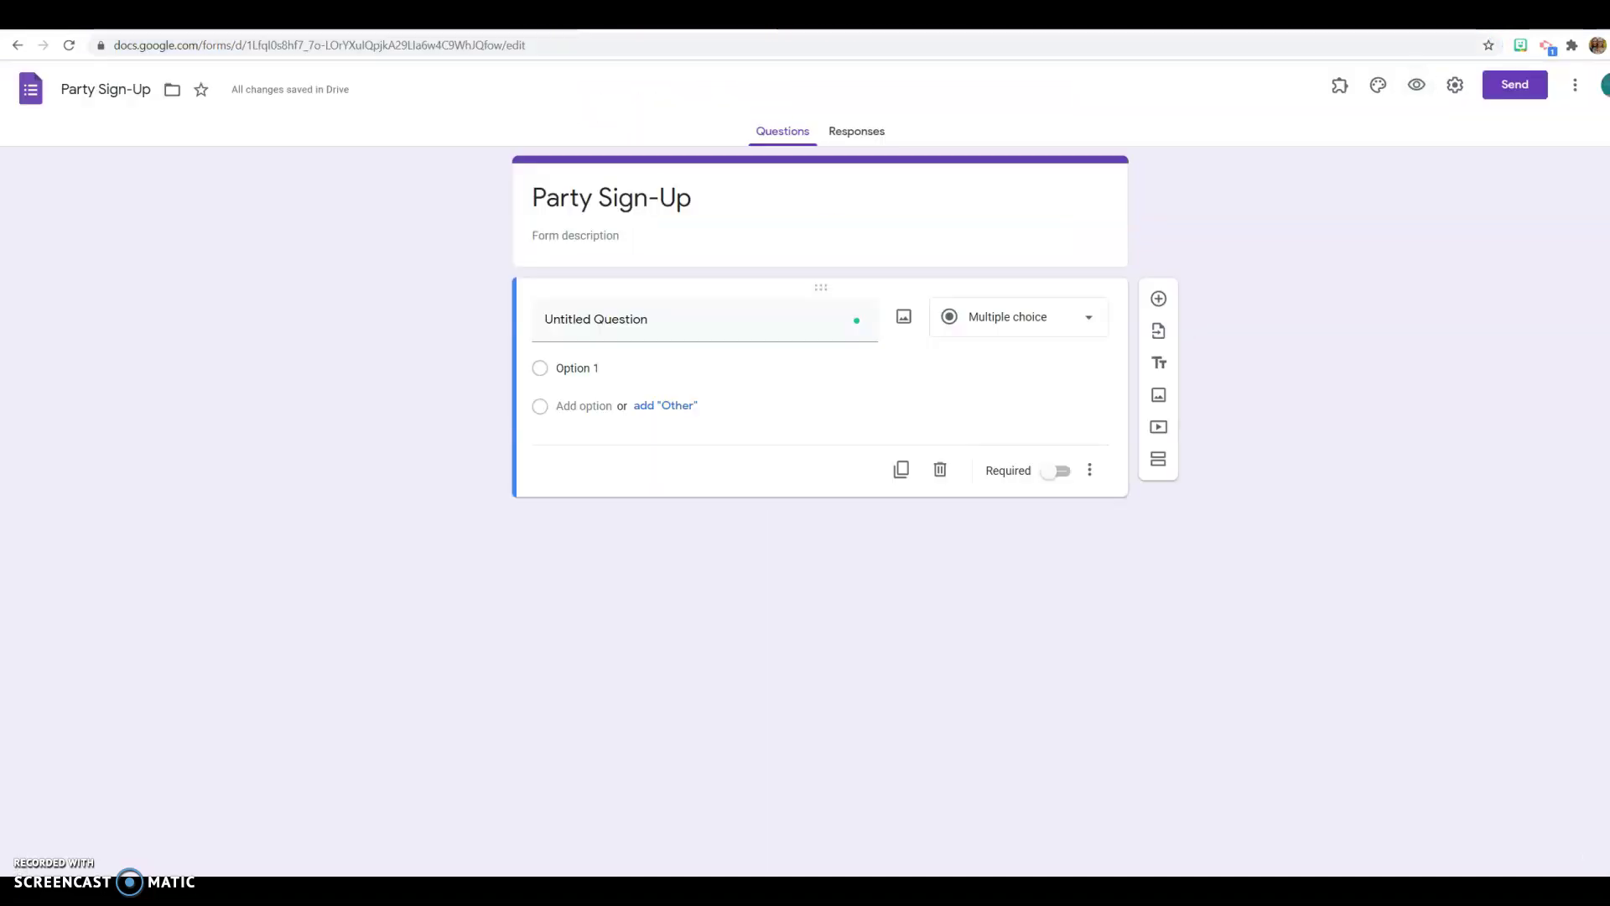
{"action": "left_click", "coordinate": [20, 47]}
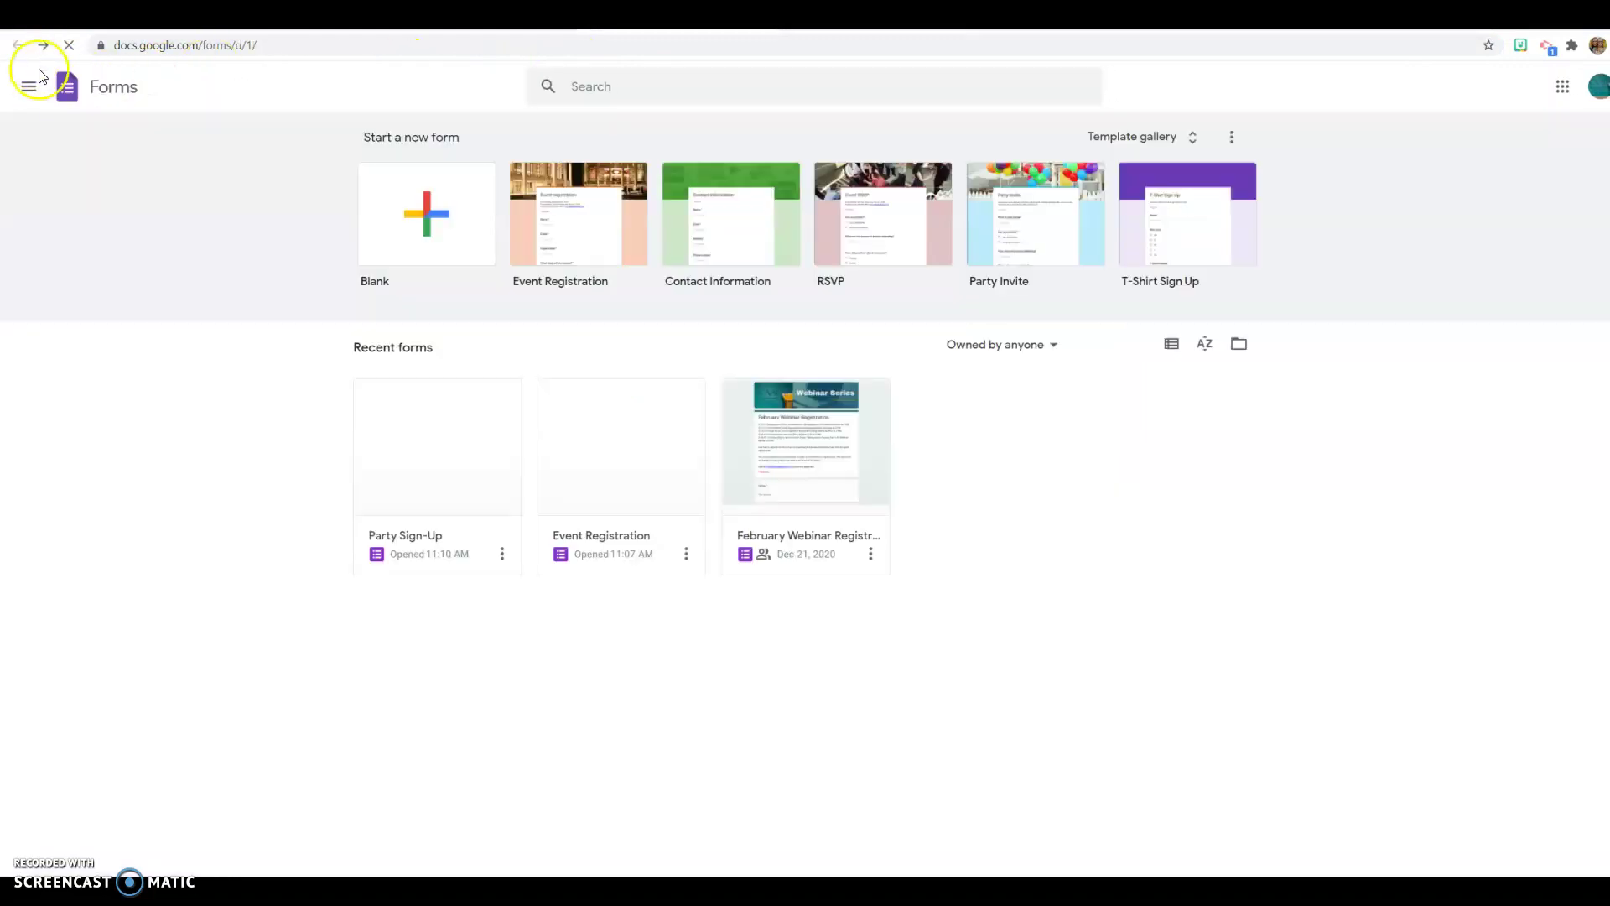